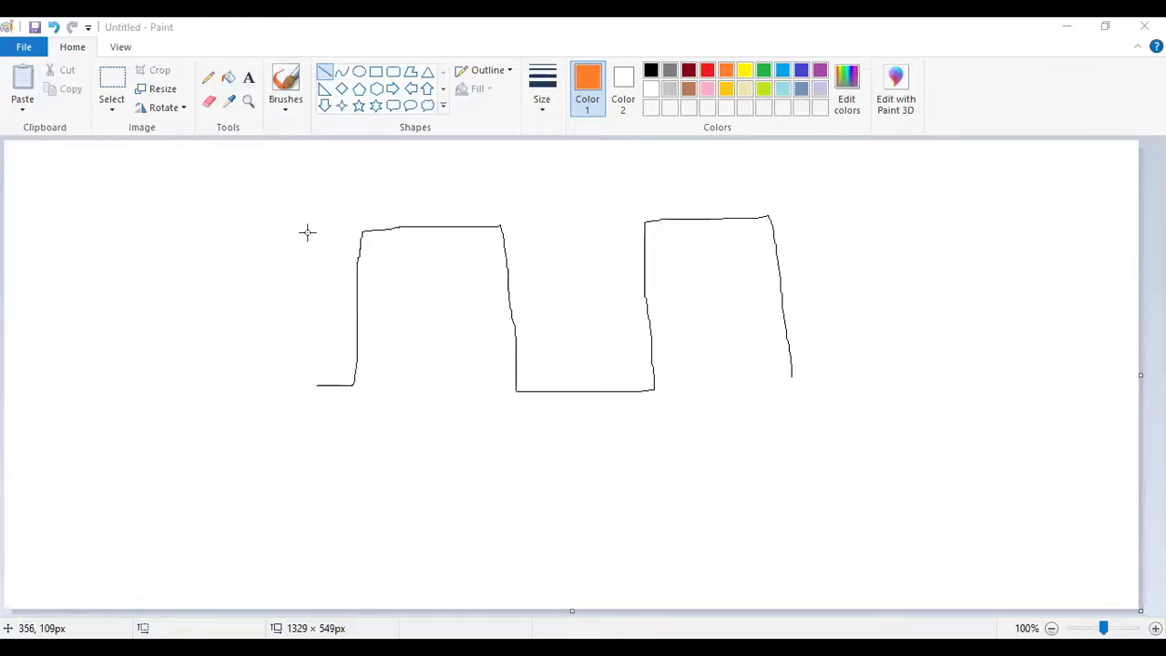
Sketch an orange inverted output curve falling at the first pulse's rising edge, and mark the delay below it as τPHL.
drag(322, 234, 346, 229)
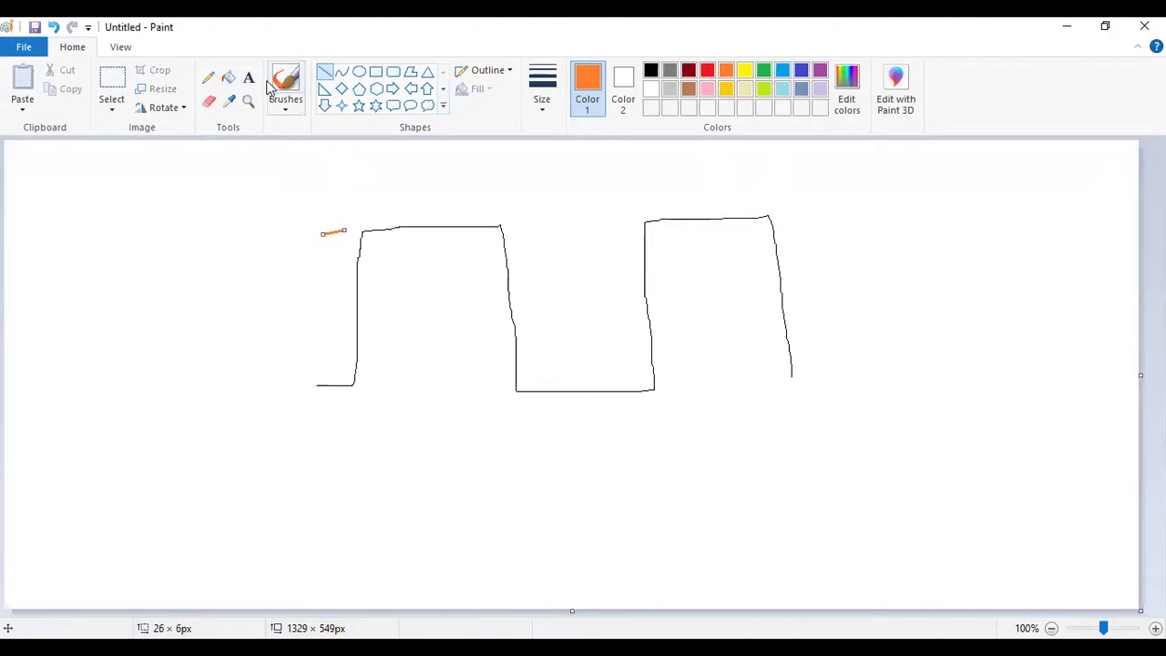
click(210, 79)
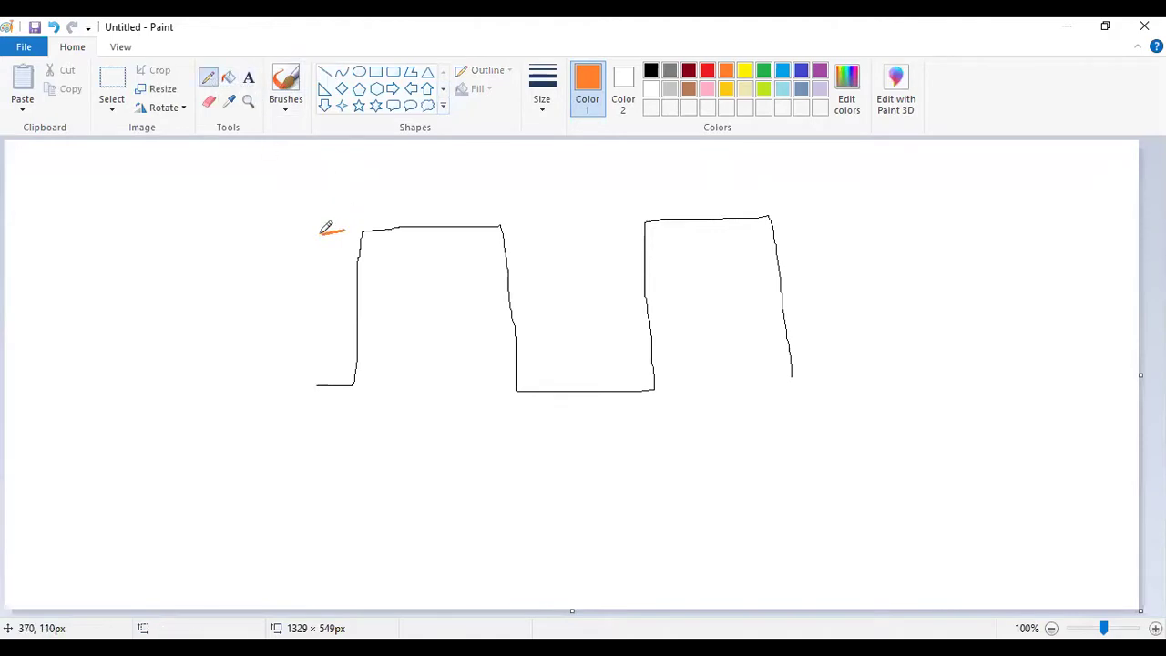
mouse_move(345, 231)
mouse_down()
mouse_move(362, 247)
mouse_move(398, 389)
mouse_move(491, 395)
mouse_up()
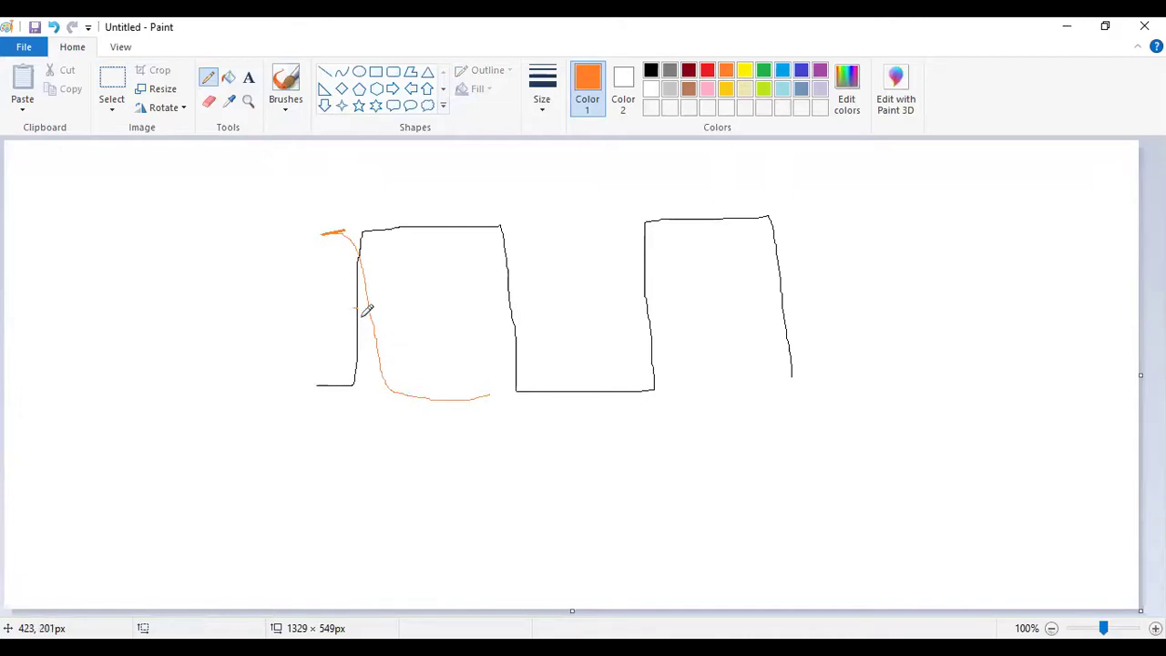
drag(362, 381, 362, 407)
mouse_move(362, 430)
mouse_down()
mouse_move(373, 429)
mouse_move(383, 460)
mouse_move(385, 449)
mouse_move(408, 451)
mouse_up()
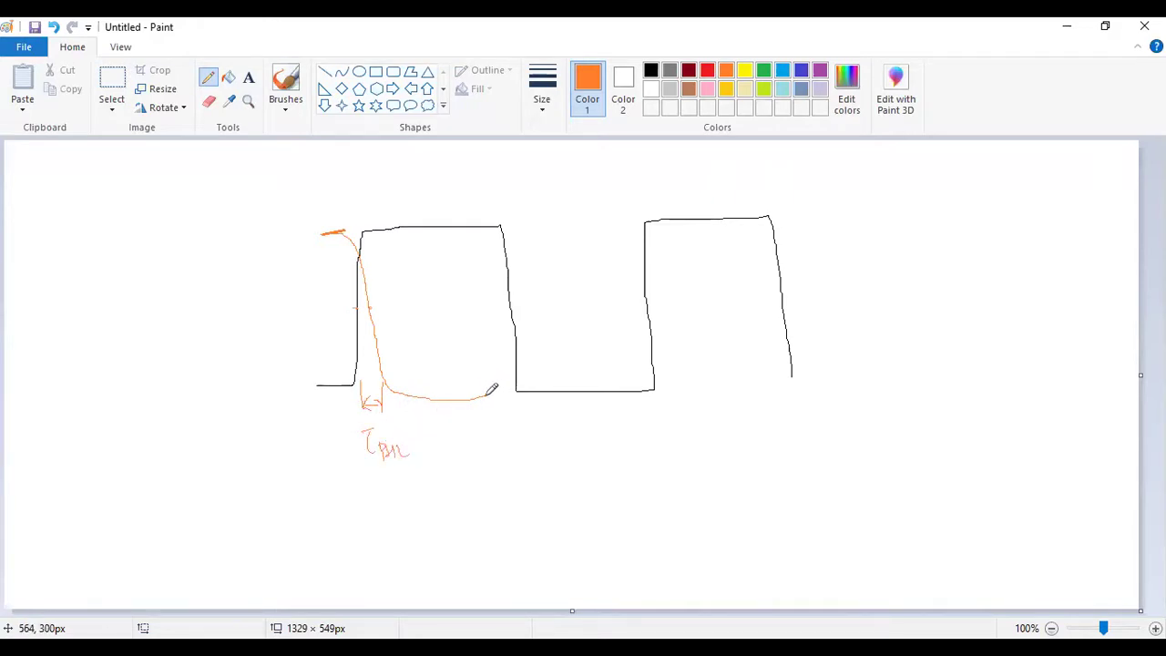
Continue the orange curve rising across the first pulse's falling edge, and mark the delay below it as τPLH.
mouse_move(493, 391)
mouse_down()
mouse_move(529, 248)
mouse_move(557, 215)
mouse_move(599, 219)
mouse_up()
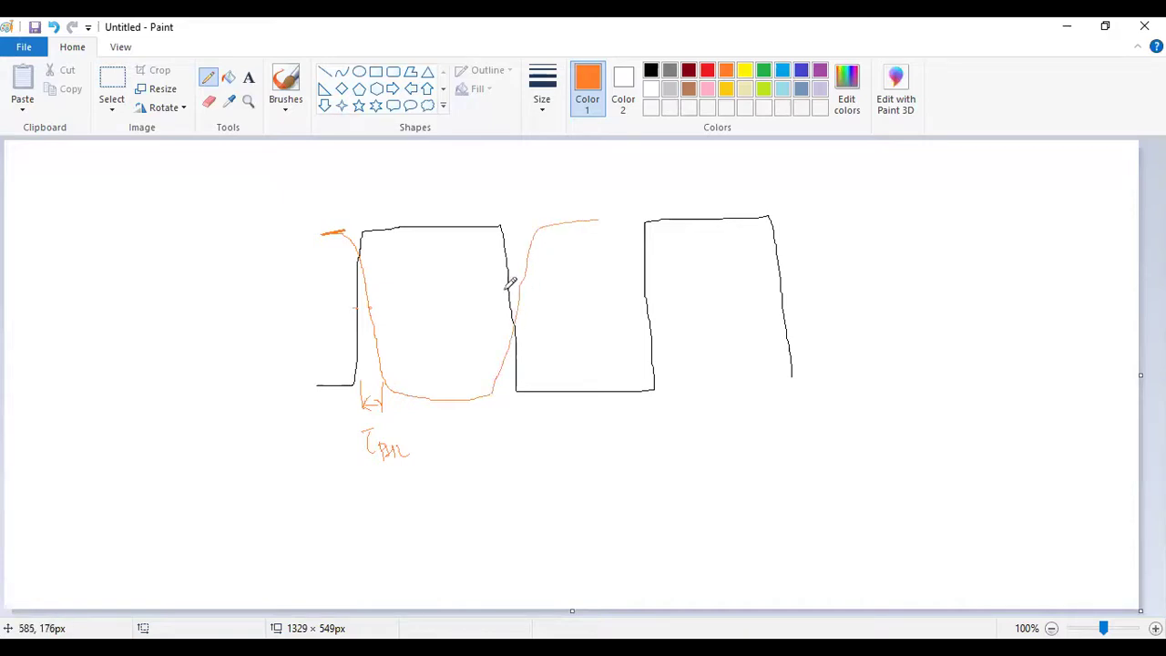
drag(513, 293, 511, 405)
mouse_move(519, 288)
mouse_down()
mouse_move(526, 448)
mouse_move(552, 445)
mouse_move(524, 470)
mouse_up()
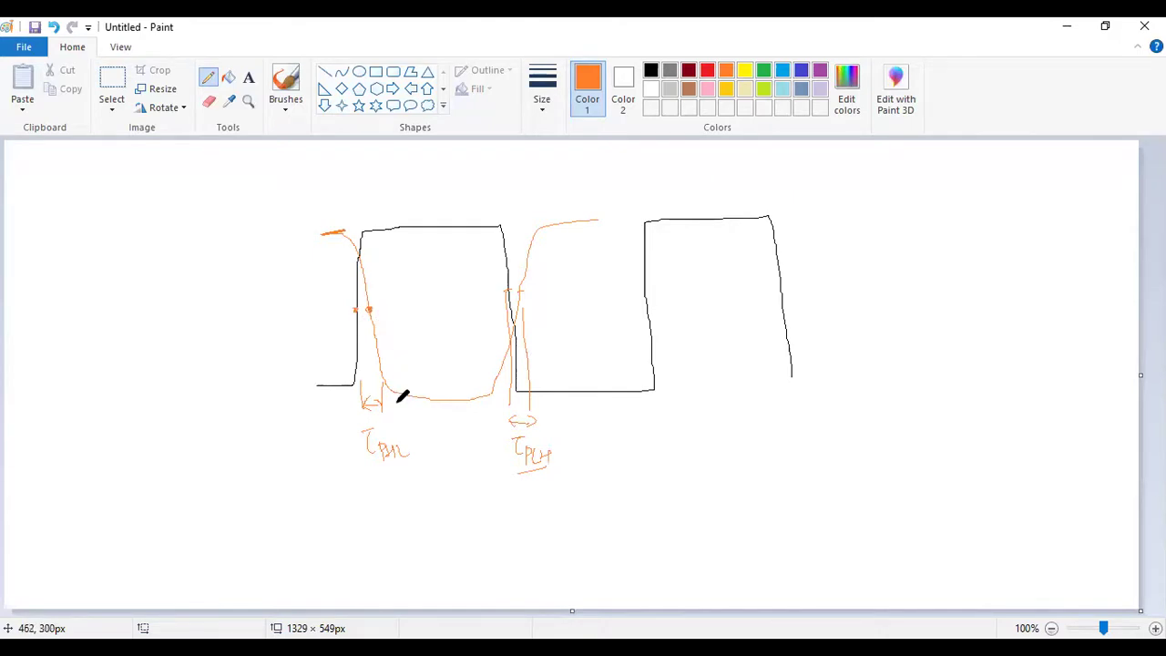
Underline τPHL, dot the curve crossing points, and label the delay boundaries A and B for τPHL, C and D for τPLH.
drag(366, 471, 406, 467)
click(520, 292)
mouse_move(357, 412)
mouse_down()
mouse_move(350, 420)
mouse_move(396, 417)
mouse_up()
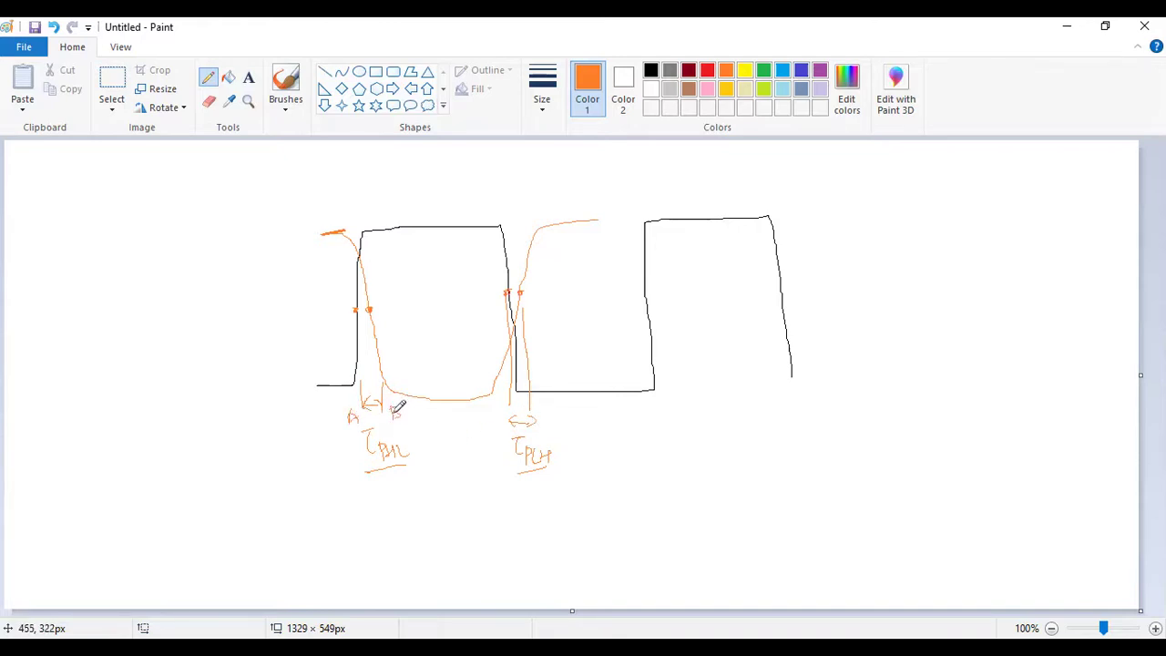
mouse_move(508, 407)
mouse_down()
mouse_move(505, 419)
mouse_move(546, 419)
mouse_up()
Handwrite the formula τPHL = tB − tA in orange beside the waveforms.
mouse_move(857, 234)
mouse_down()
mouse_move(907, 260)
mouse_move(924, 239)
mouse_move(941, 251)
mouse_up()
mouse_move(933, 235)
mouse_down()
mouse_move(948, 233)
mouse_move(949, 252)
mouse_move(978, 237)
mouse_move(989, 248)
mouse_up()
drag(983, 236, 1003, 250)
click(1012, 244)
Handwrite the formula τPLH = tD − tC below the τPHL formula.
drag(861, 302, 877, 301)
mouse_move(870, 301)
mouse_down()
mouse_move(872, 323)
mouse_move(891, 326)
mouse_up()
drag(895, 313, 896, 326)
mouse_move(902, 312)
mouse_down()
mouse_move(903, 326)
mouse_move(927, 313)
mouse_up()
drag(918, 319, 944, 318)
mouse_move(939, 309)
mouse_down()
mouse_move(973, 324)
mouse_move(1005, 313)
mouse_up()
drag(1001, 304, 1020, 321)
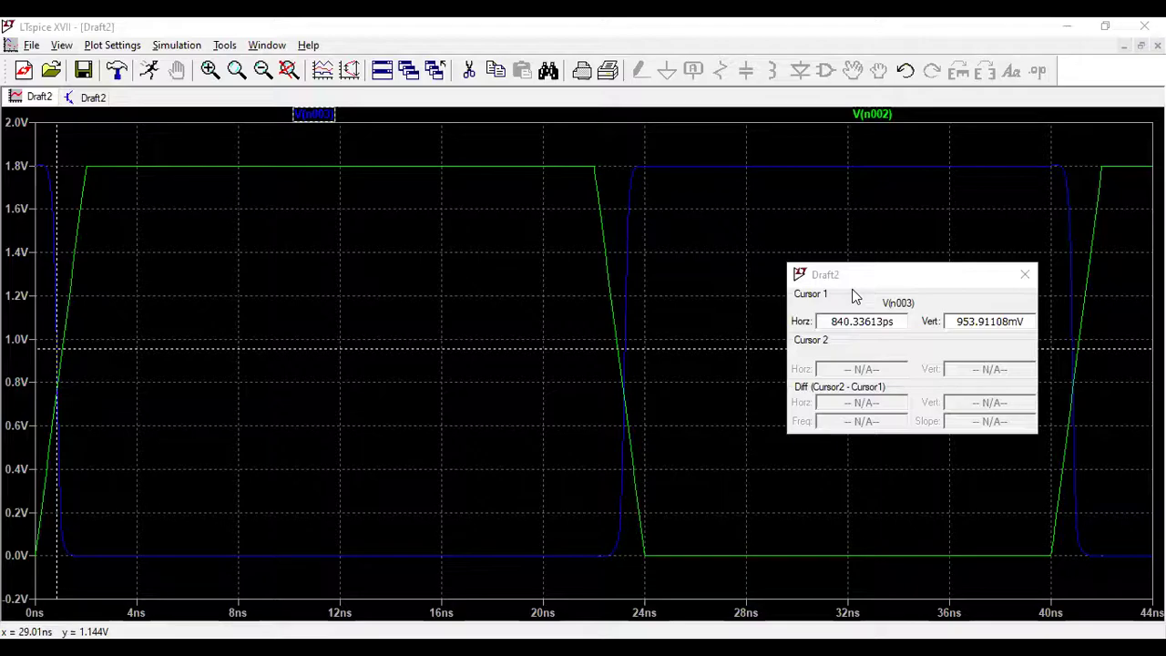
In LTspice, attach the 1st cursor to V(n003), place it on the first falling edge at about 0.95 V, and close the readout.
click(1024, 274)
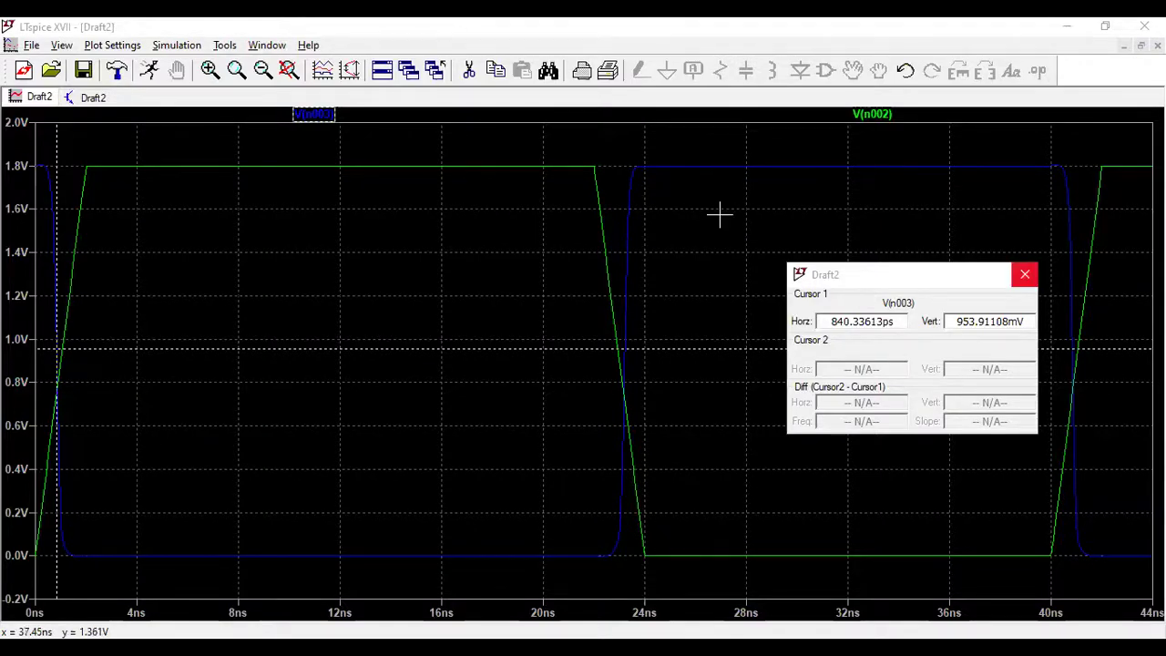
click(470, 74)
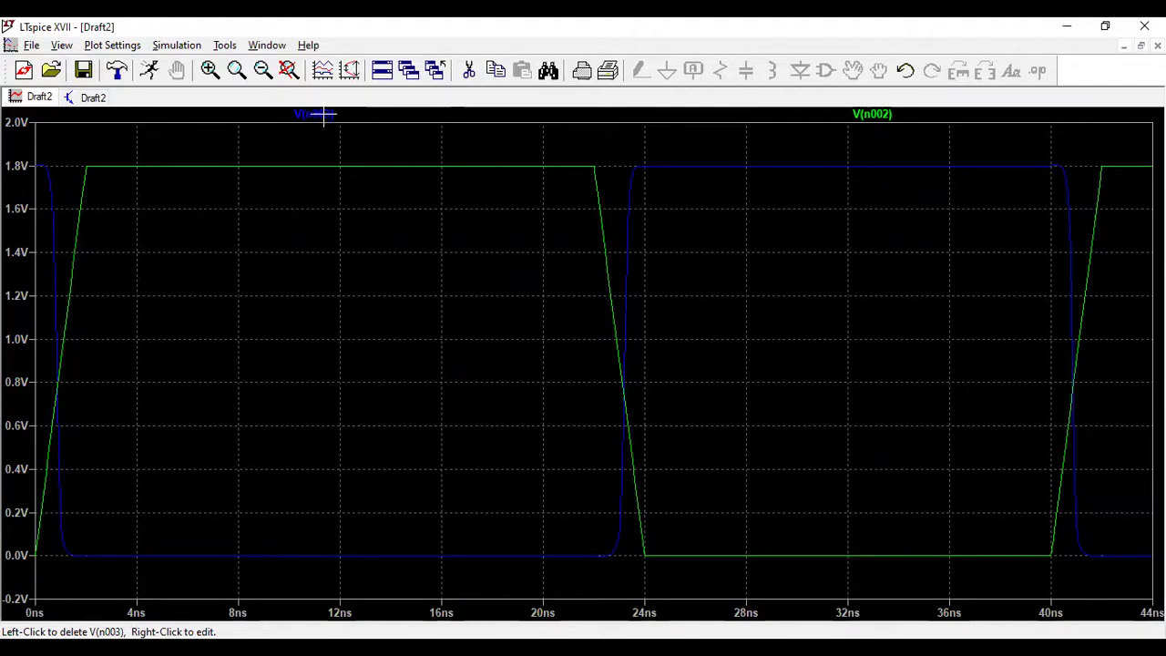
right_click(323, 114)
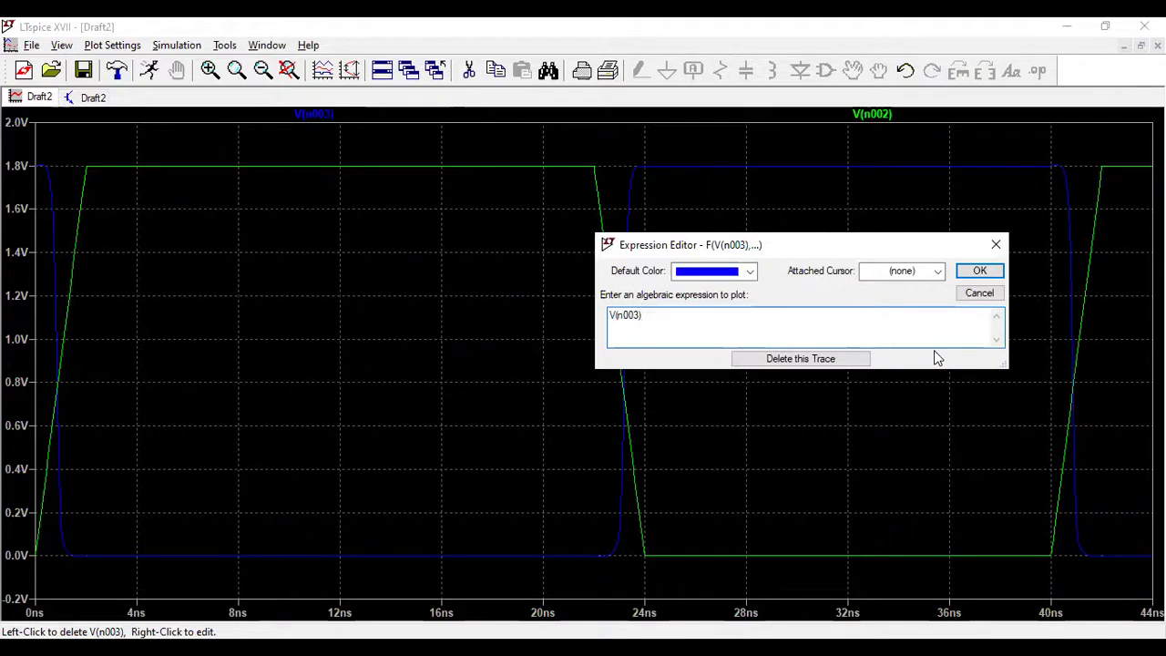
click(938, 271)
click(903, 302)
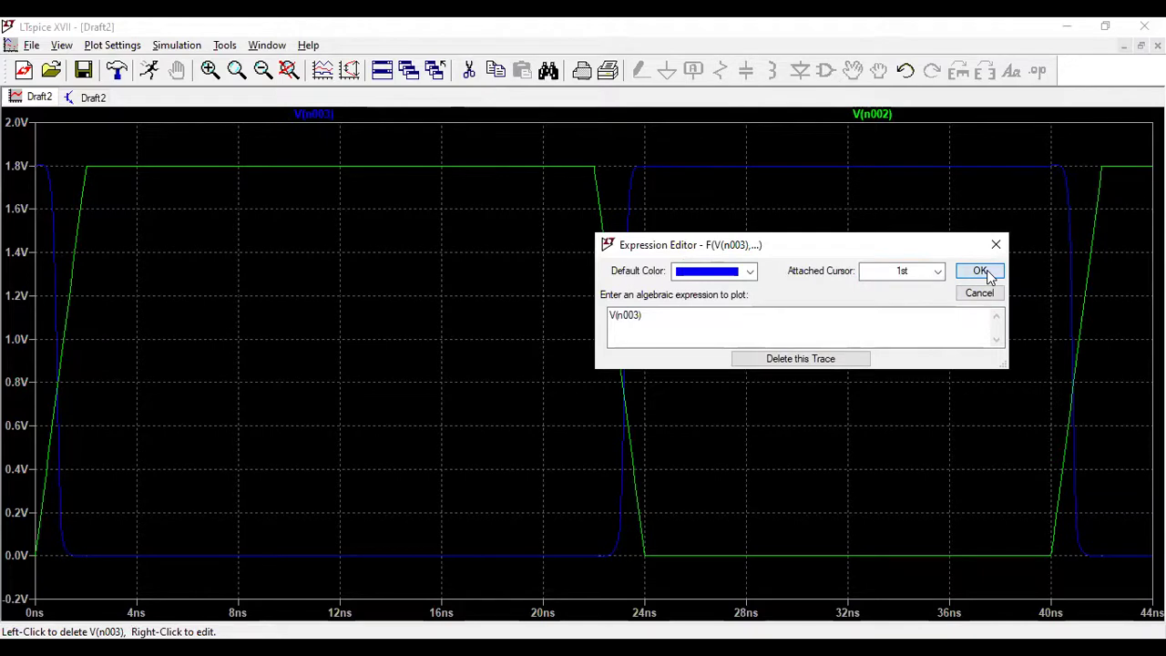
click(985, 273)
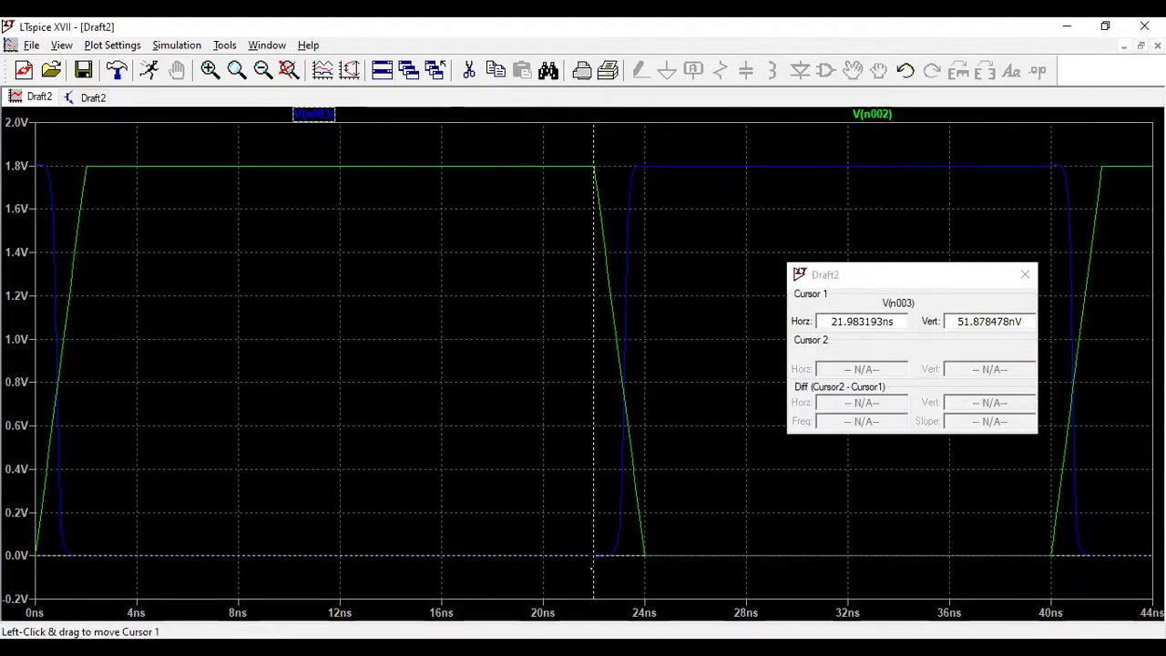
mouse_move(596, 555)
mouse_down()
mouse_move(328, 458)
mouse_move(96, 396)
mouse_move(56, 342)
mouse_up()
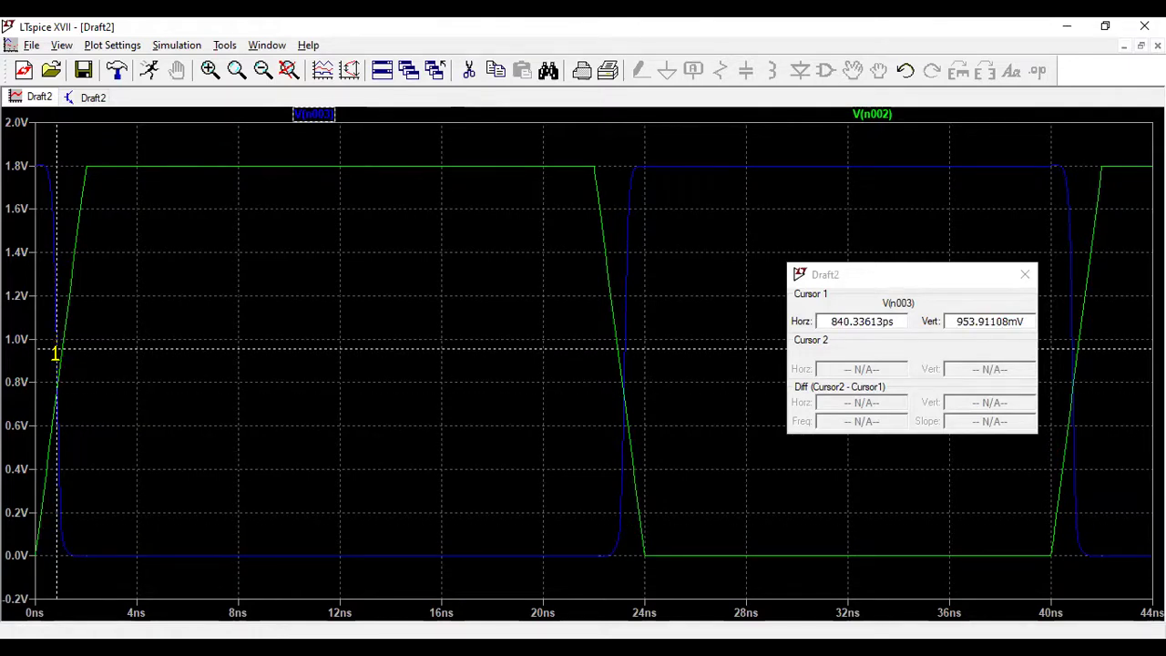
mouse_move(57, 349)
mouse_down()
mouse_move(57, 385)
mouse_move(56, 349)
mouse_up()
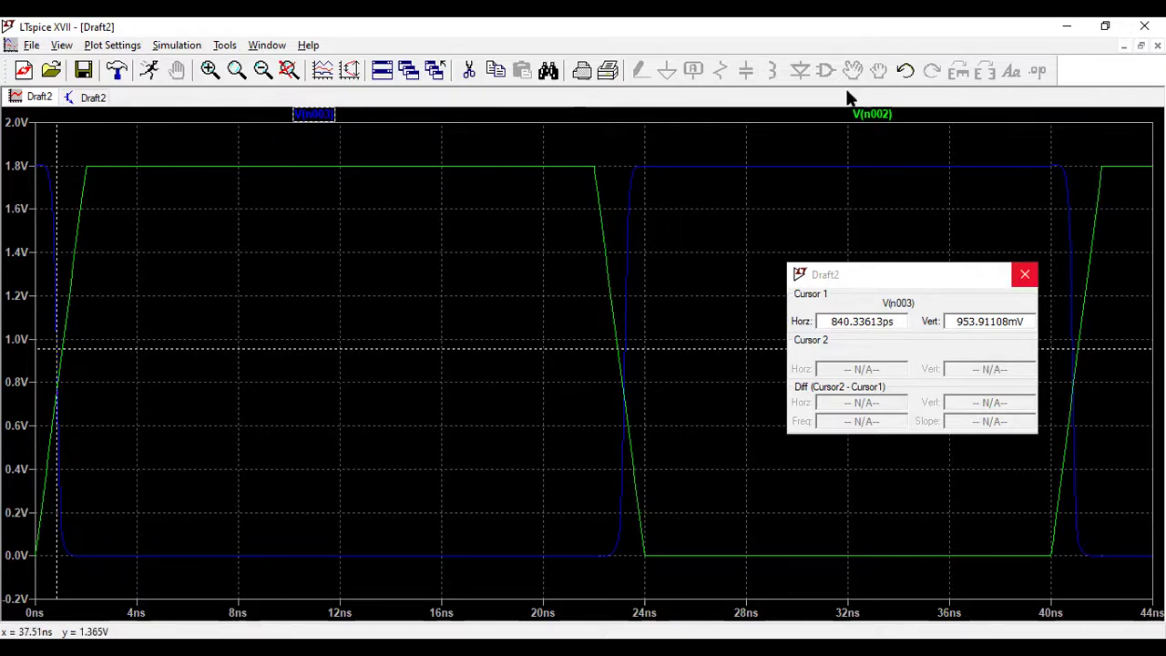
click(1023, 276)
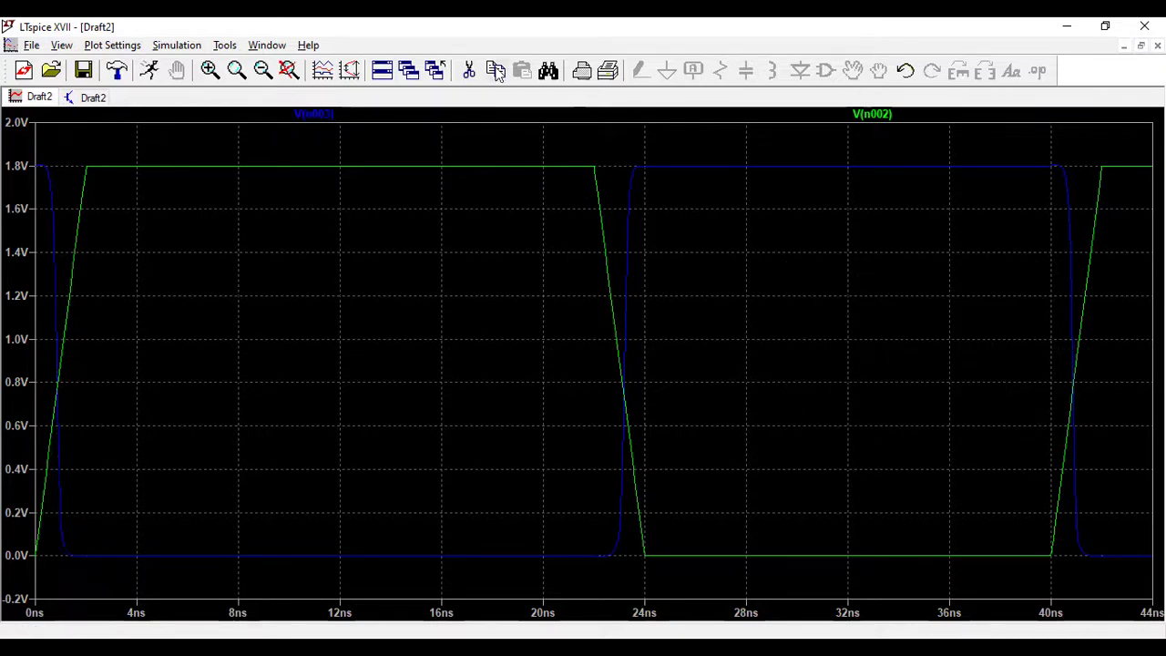
Attach the 2nd cursor to V(n002), place it on the first rising edge at about 0.97 V, and close the readout.
right_click(870, 114)
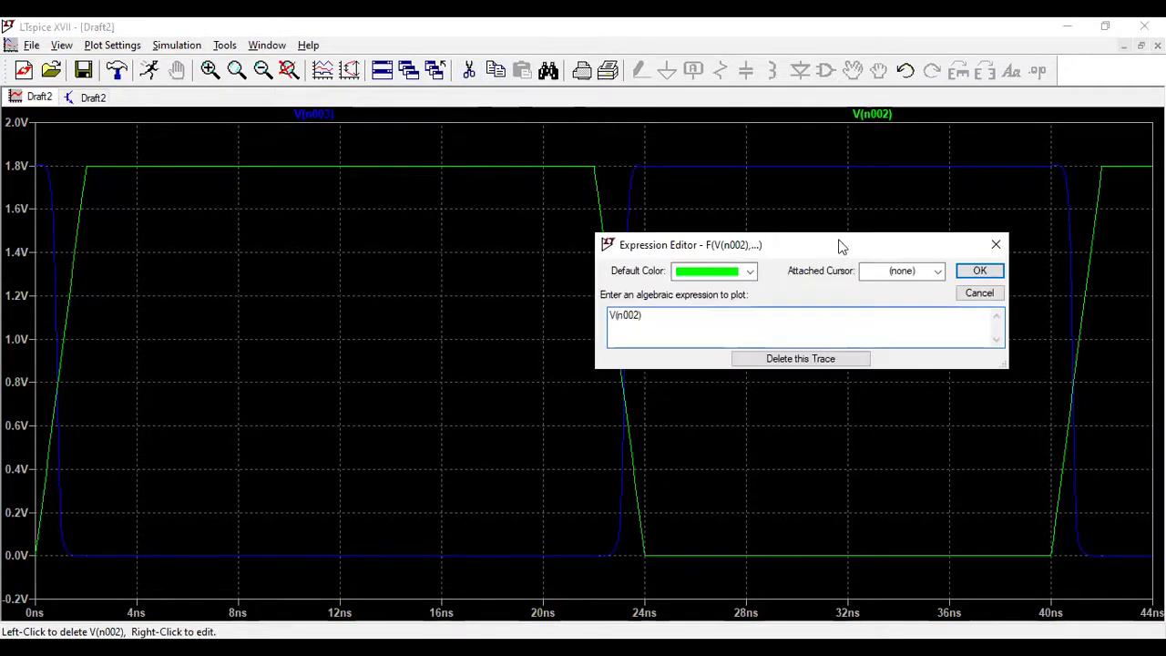
click(939, 271)
click(922, 301)
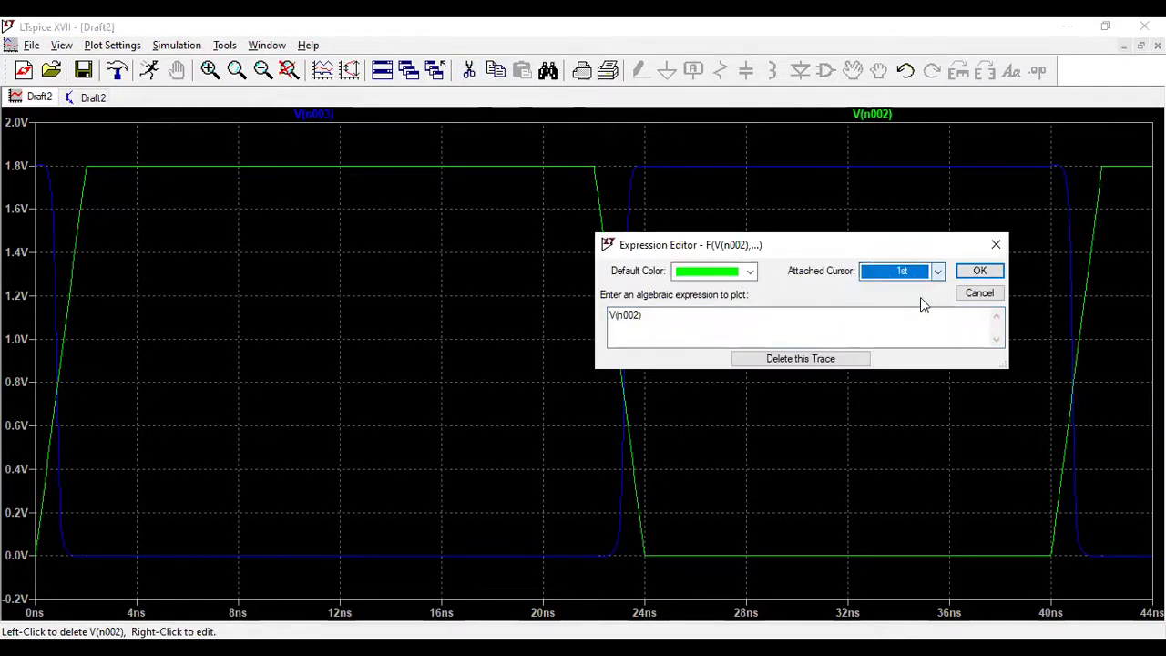
click(938, 272)
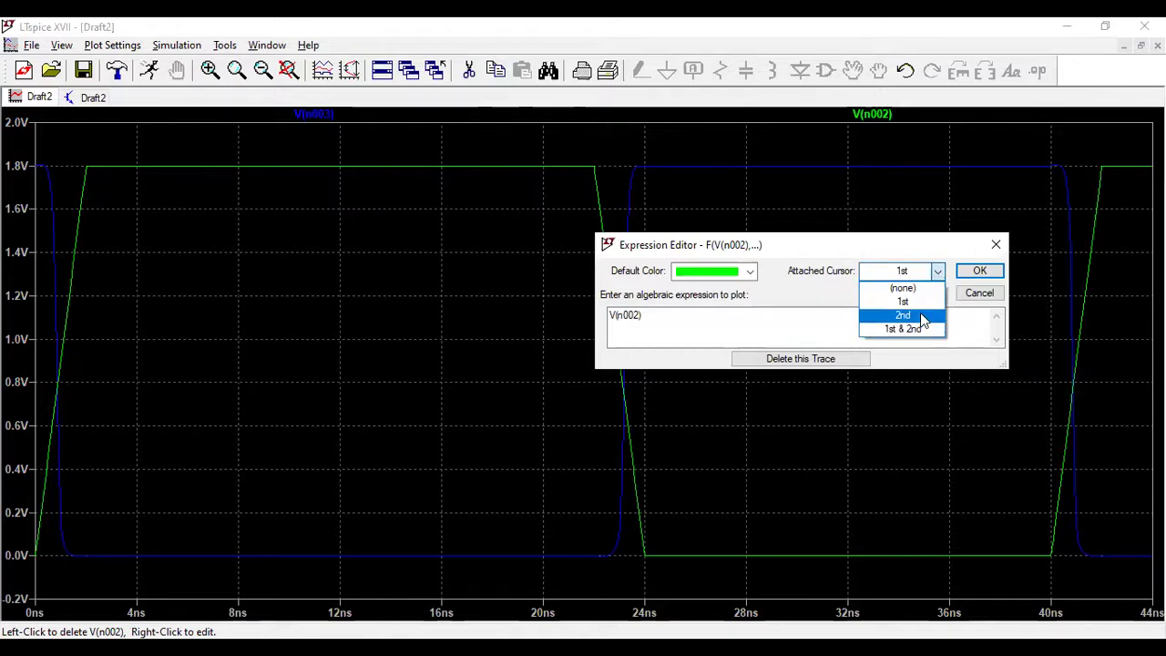
click(921, 315)
click(975, 273)
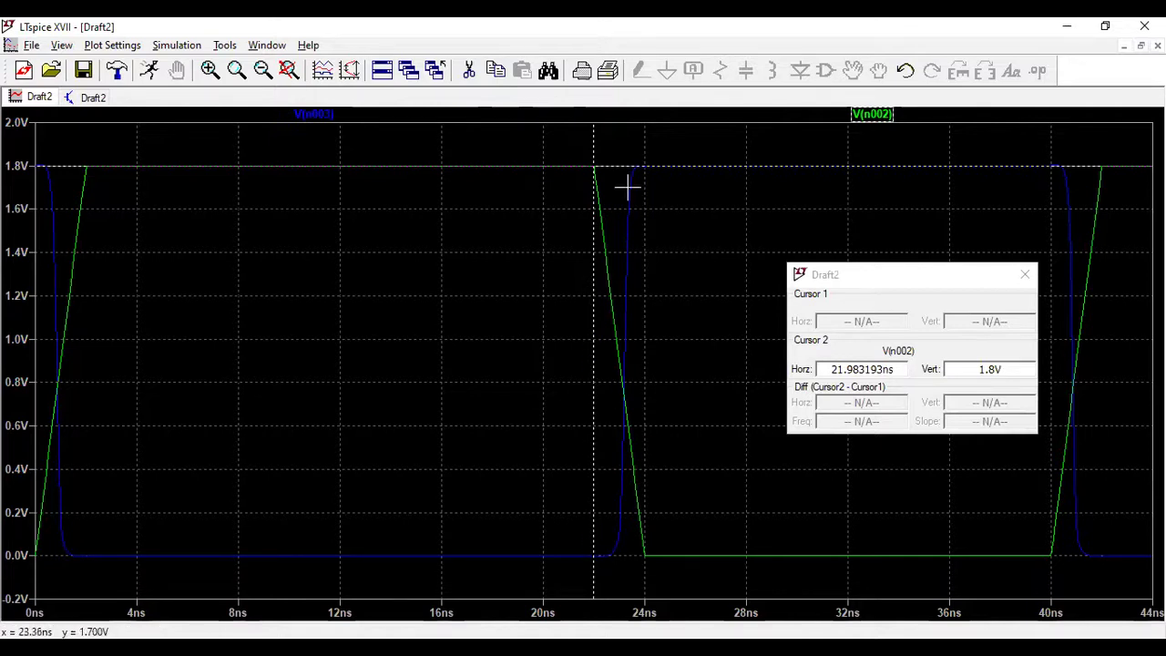
drag(594, 165, 61, 350)
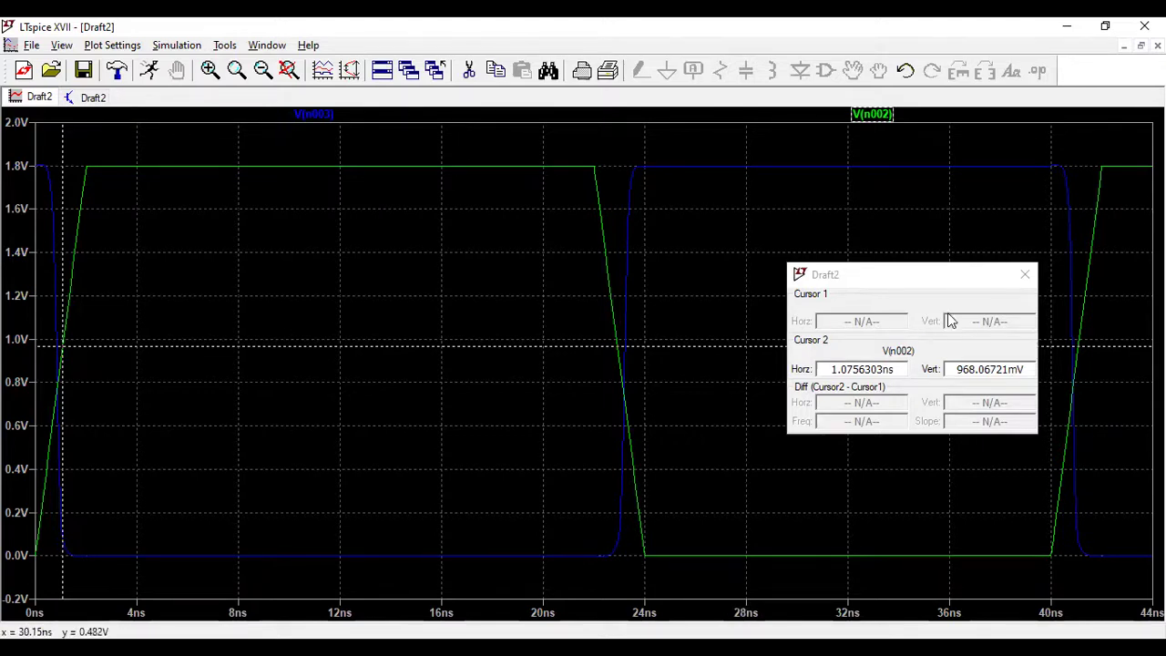
click(1028, 279)
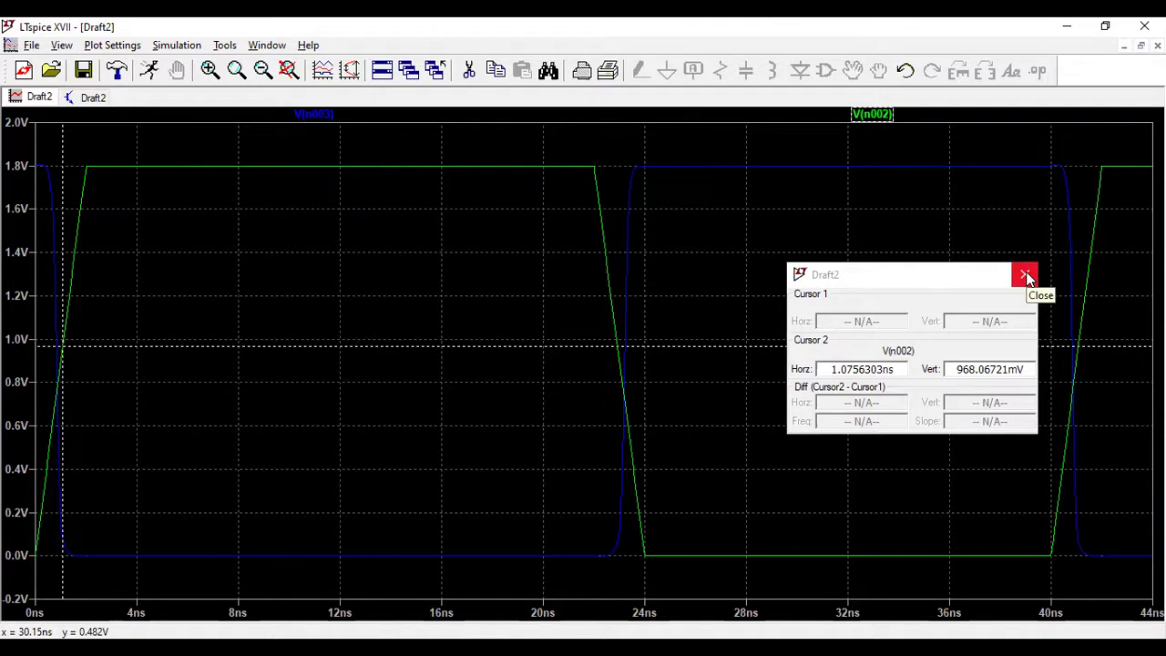
click(1027, 279)
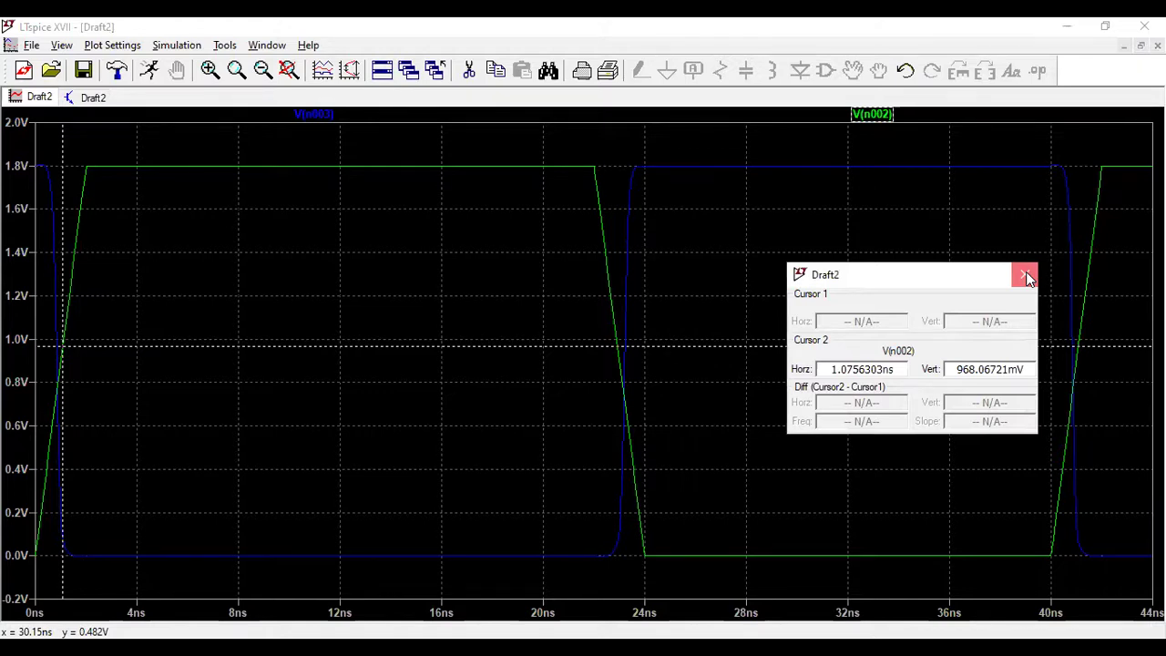
click(1028, 279)
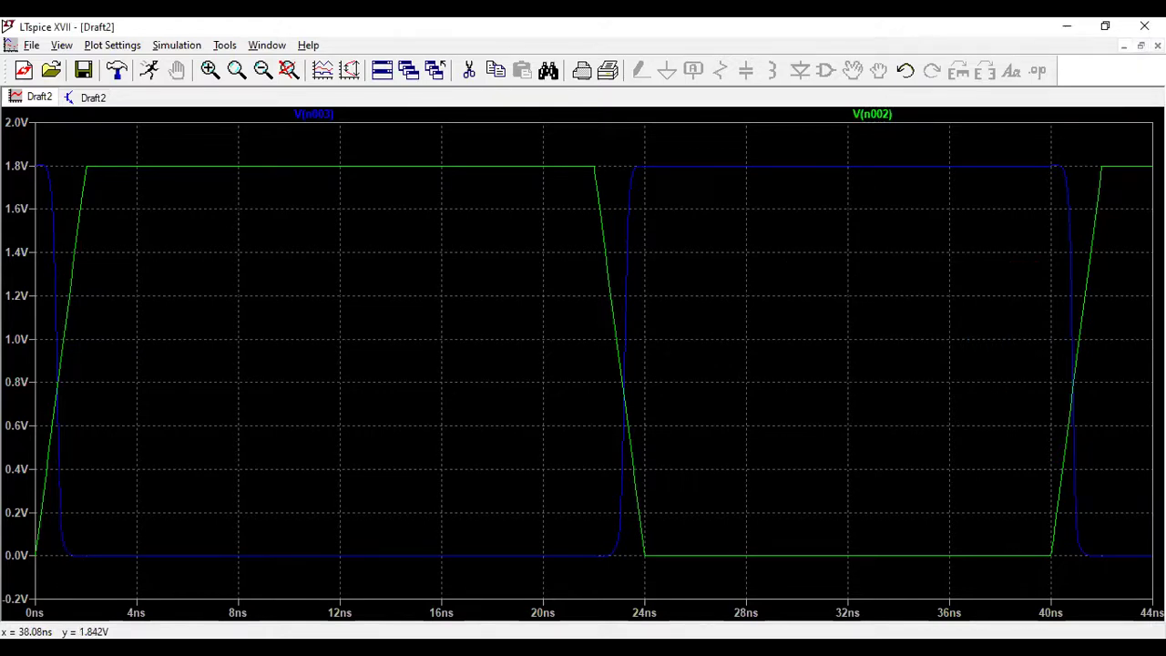
Return to the inverter schematic, rerun the transient simulation, and probe the drain current of M2.
click(1126, 45)
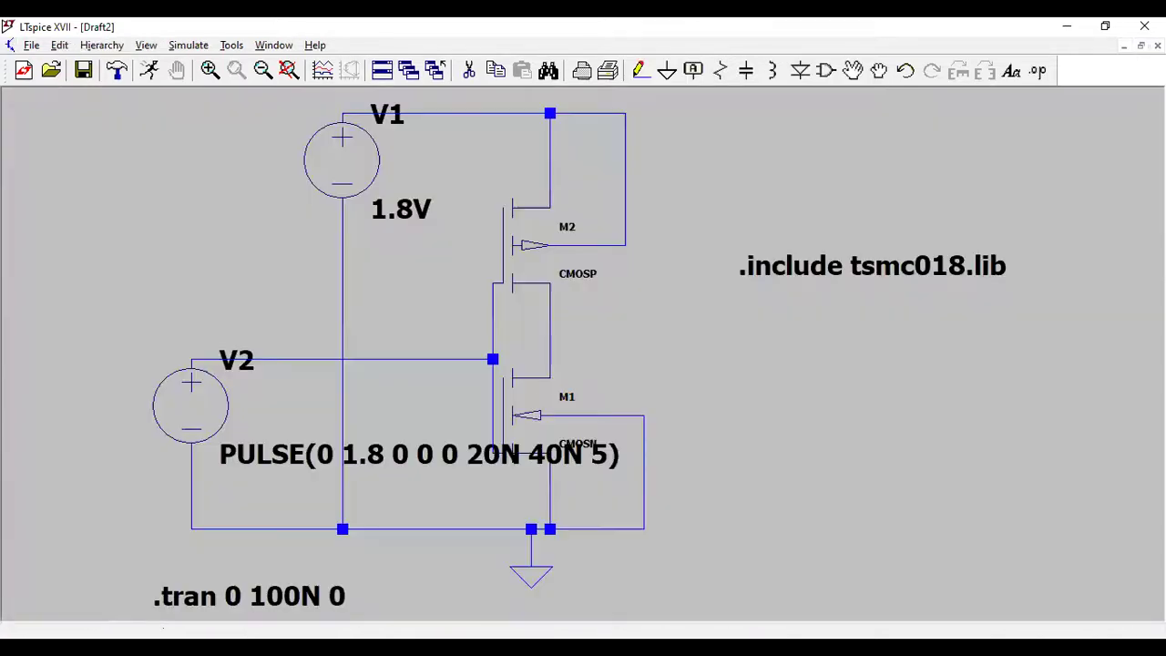
click(151, 71)
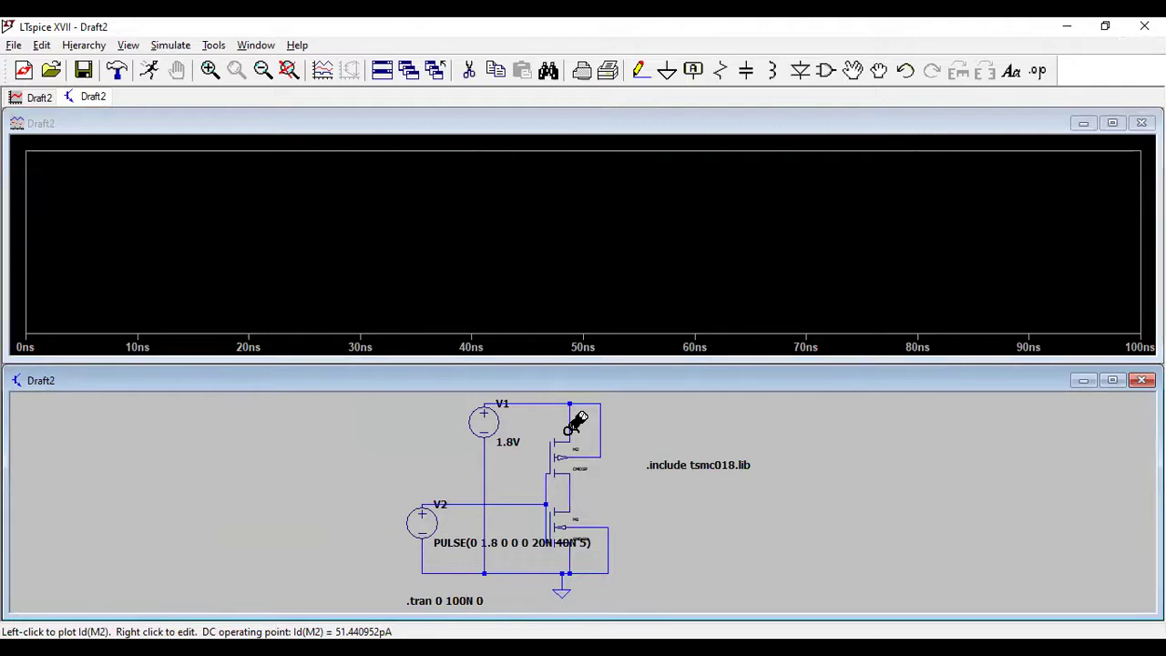
click(575, 426)
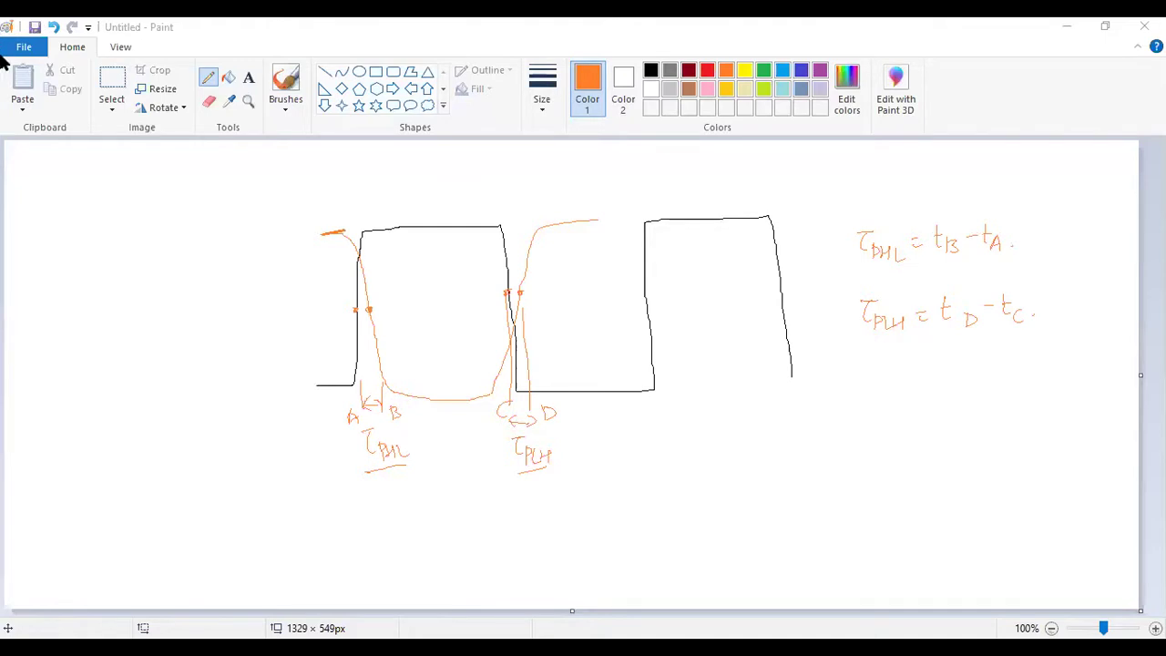
Switch to Paint and save the annotated waveform drawing as a JPEG picture named Second.
click(34, 49)
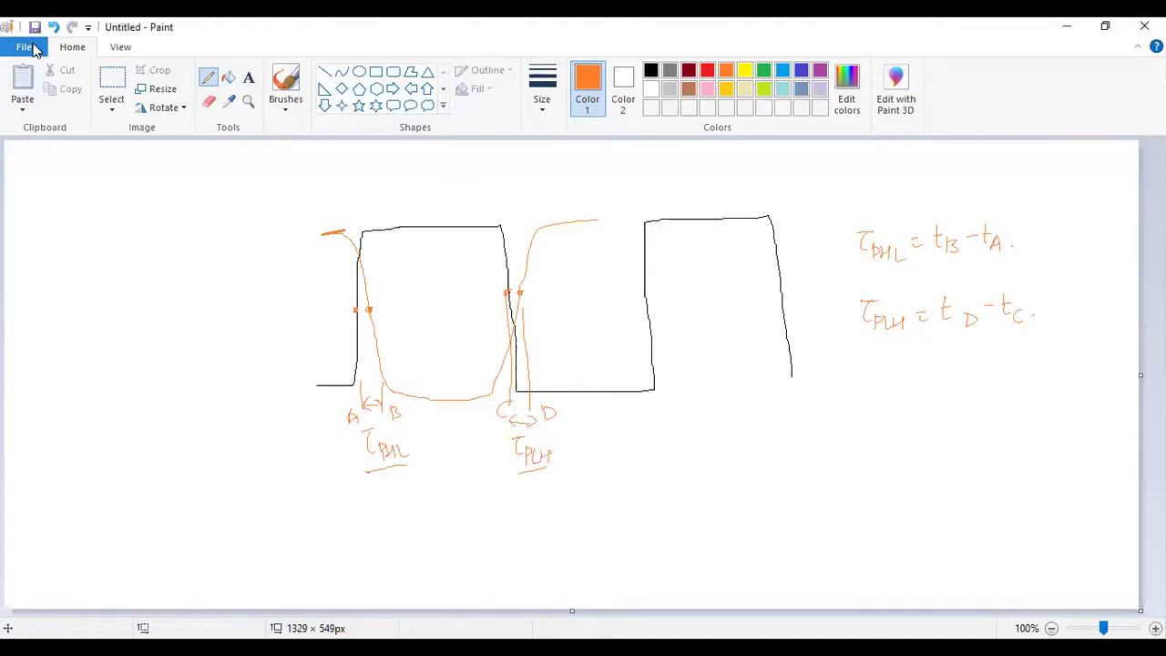
click(34, 48)
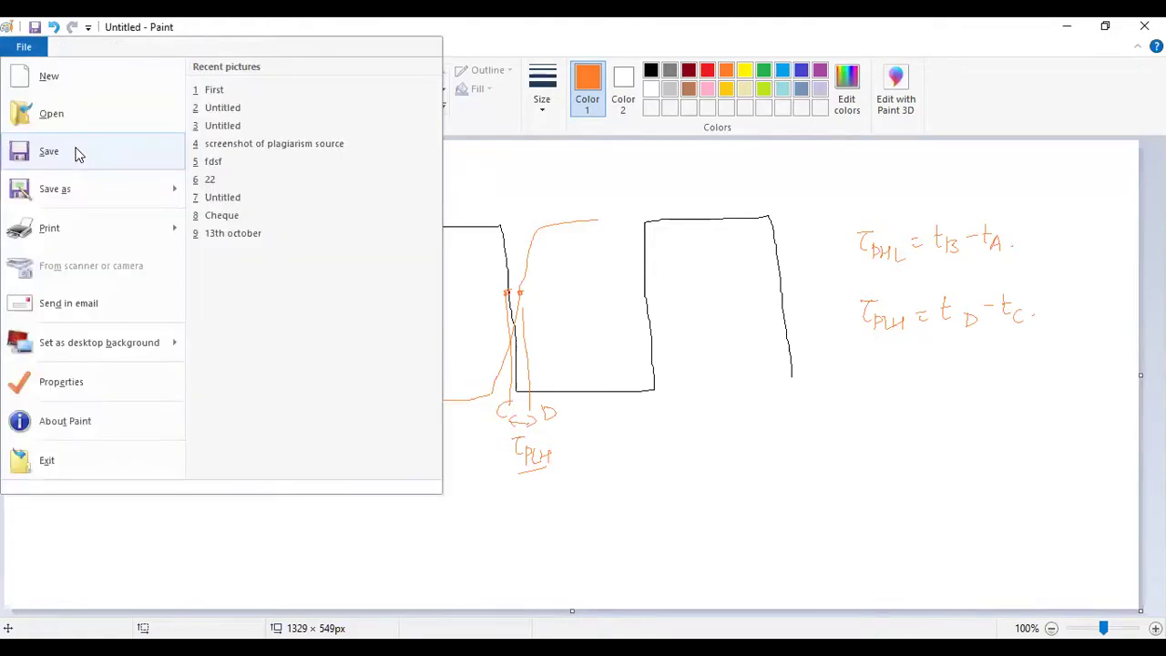
mouse_move(91, 187)
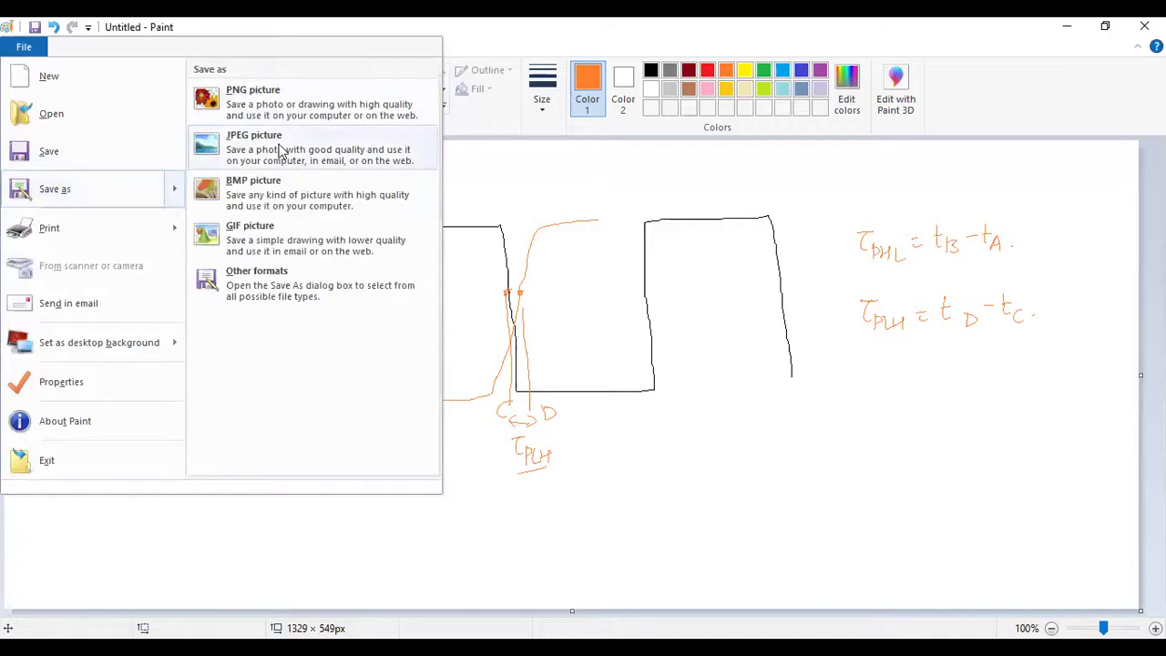
click(279, 148)
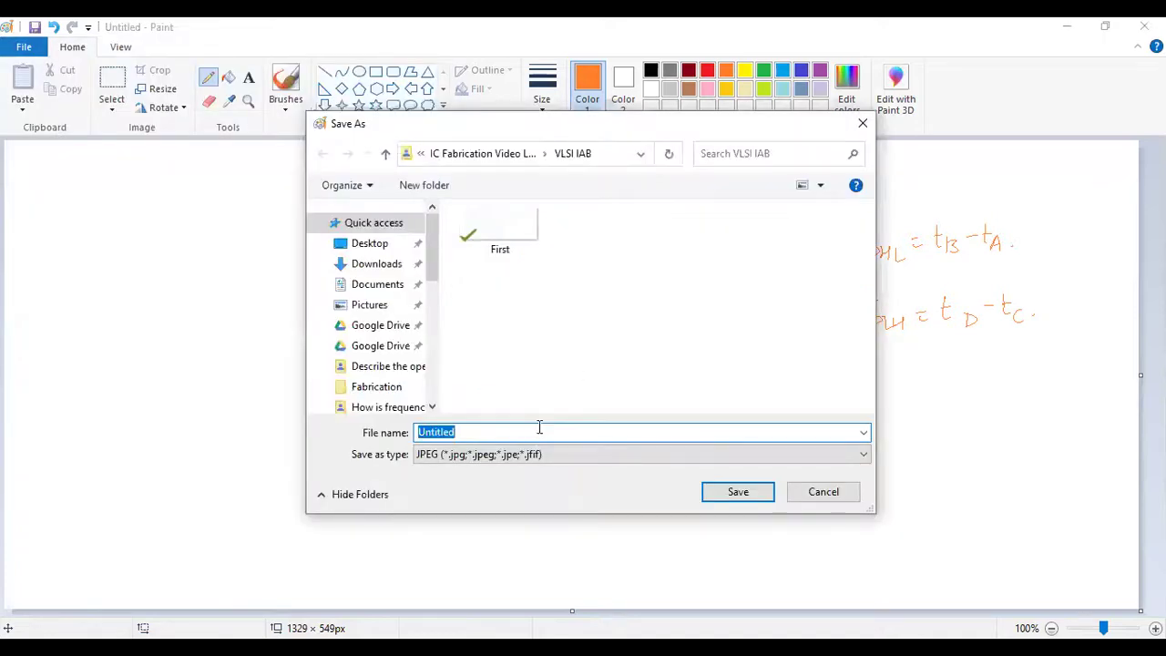
text(Second)
key(Return)
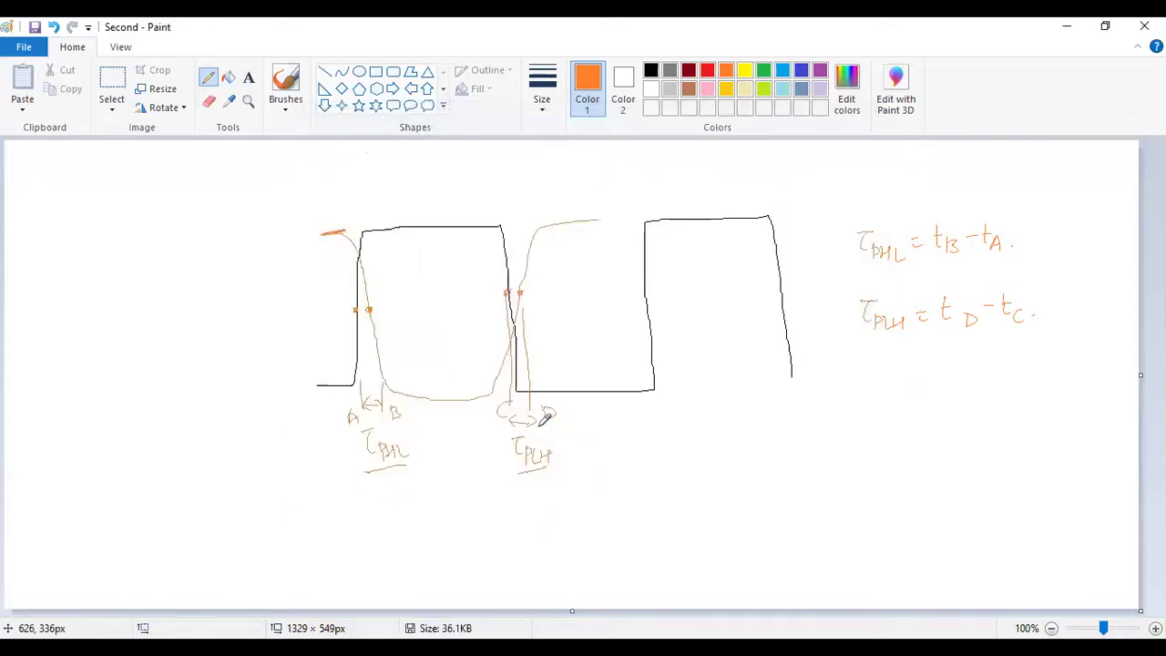
Start a new blank picture and sketch two open switches in series between a supply line and a ground line.
click(35, 51)
click(45, 83)
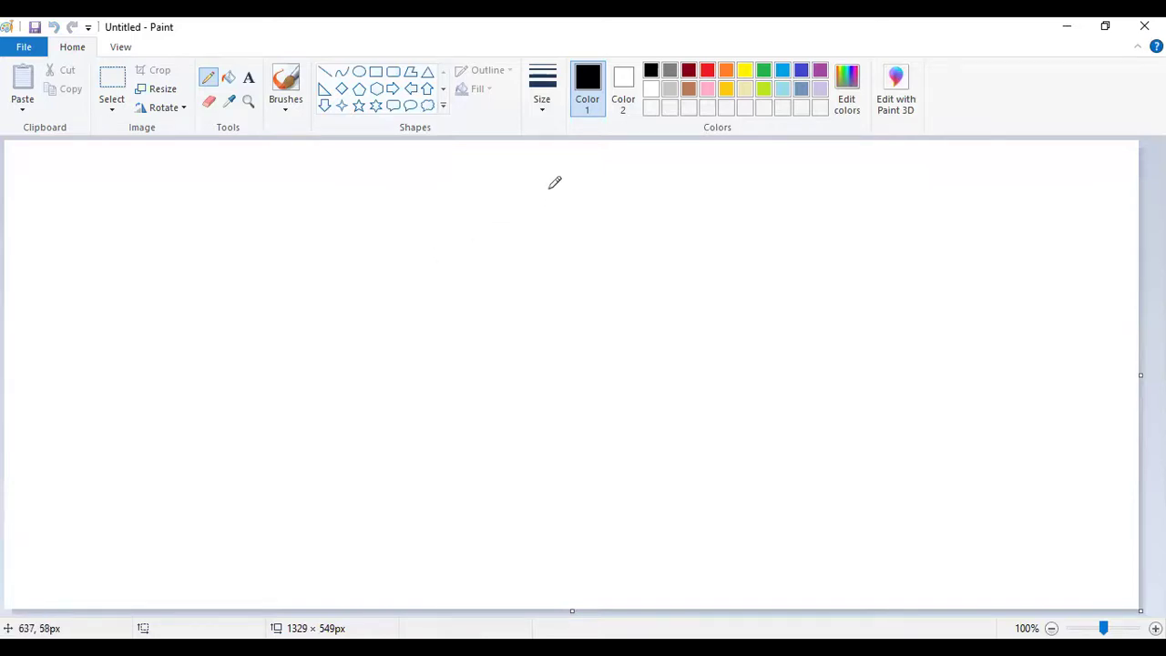
mouse_move(538, 184)
mouse_down()
mouse_move(574, 182)
mouse_move(556, 219)
mouse_move(550, 425)
mouse_up()
drag(532, 423, 563, 420)
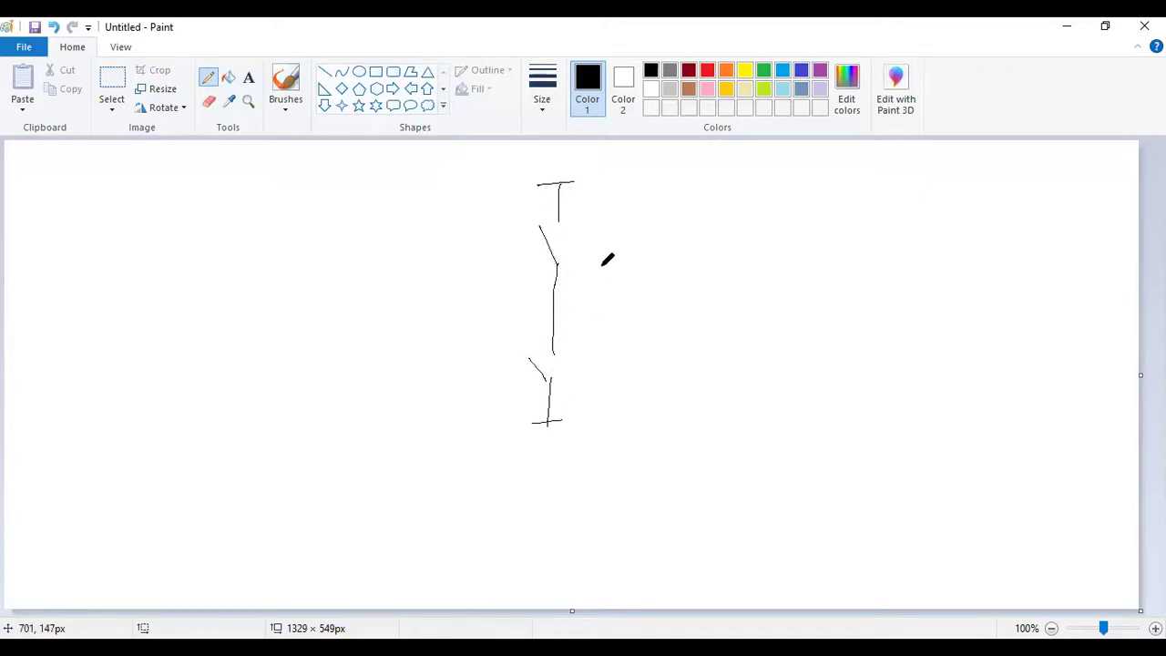
Label the upper switch PMOS and the lower one NMOS, and draw an output line from the node between them.
mouse_move(582, 236)
mouse_down()
mouse_move(583, 256)
mouse_move(645, 235)
mouse_move(635, 257)
mouse_up()
mouse_move(583, 355)
mouse_down()
mouse_move(574, 364)
mouse_move(601, 370)
mouse_move(576, 368)
mouse_move(583, 353)
mouse_move(623, 371)
mouse_up()
drag(552, 310, 650, 299)
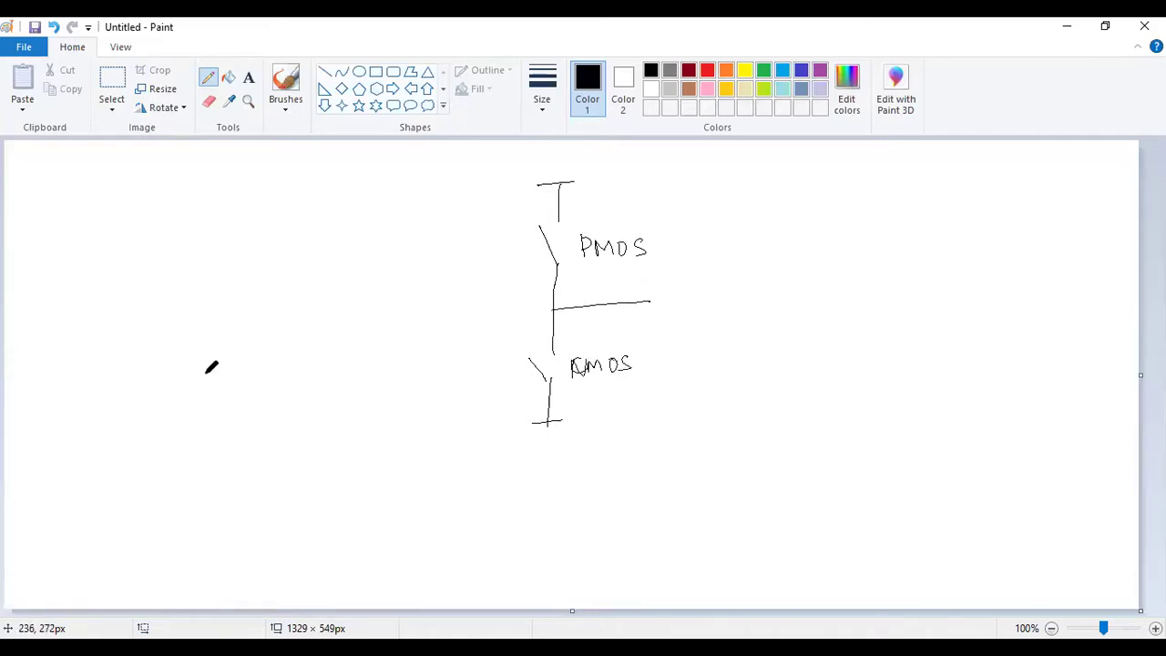
Switch to OpenBoard and sketch two series switches in red between supply and ground, with a load capacitor CL on their middle node.
click(48, 649)
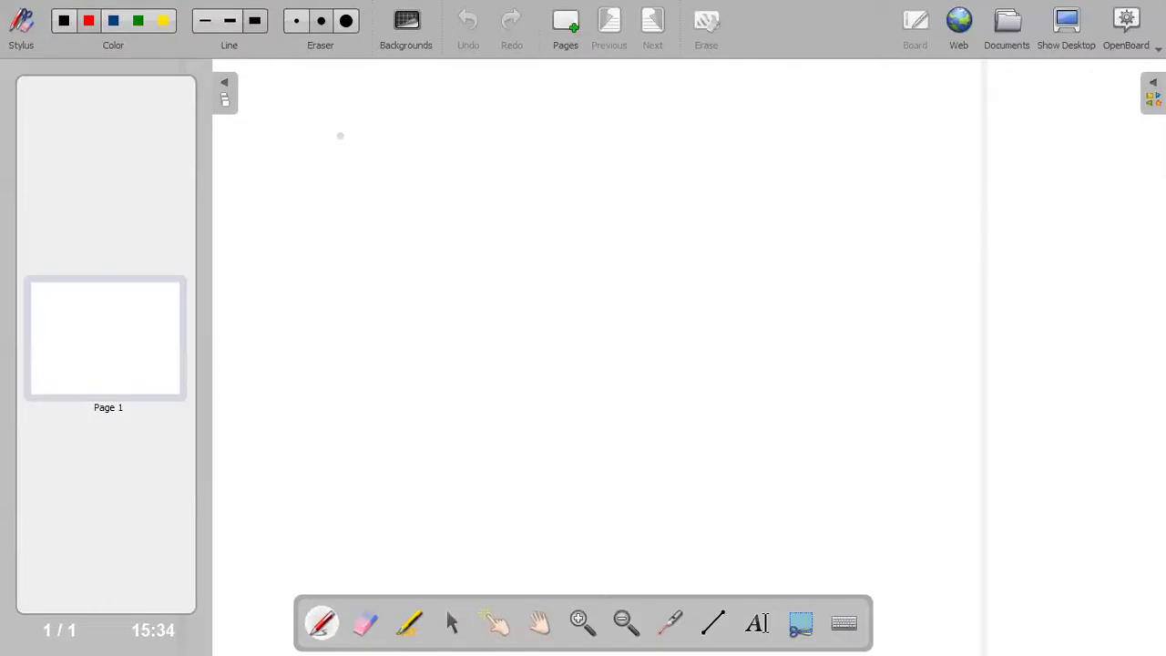
drag(340, 135, 350, 155)
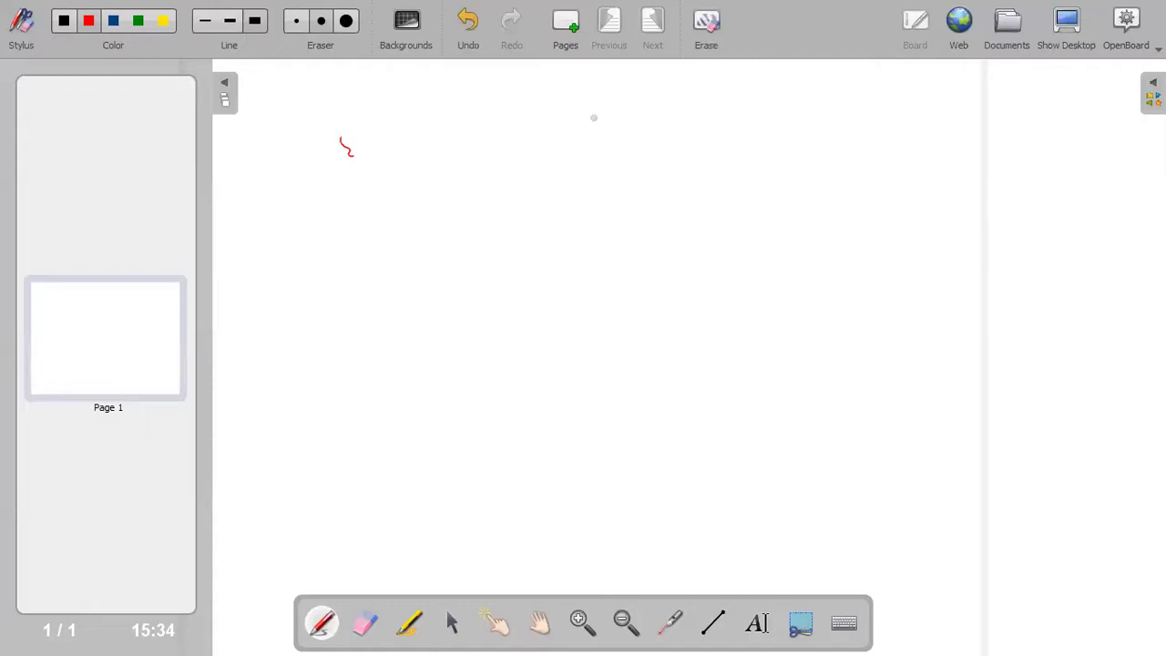
mouse_move(591, 116)
mouse_down()
mouse_move(611, 115)
mouse_move(597, 173)
mouse_move(610, 301)
mouse_move(630, 301)
mouse_move(616, 320)
mouse_up()
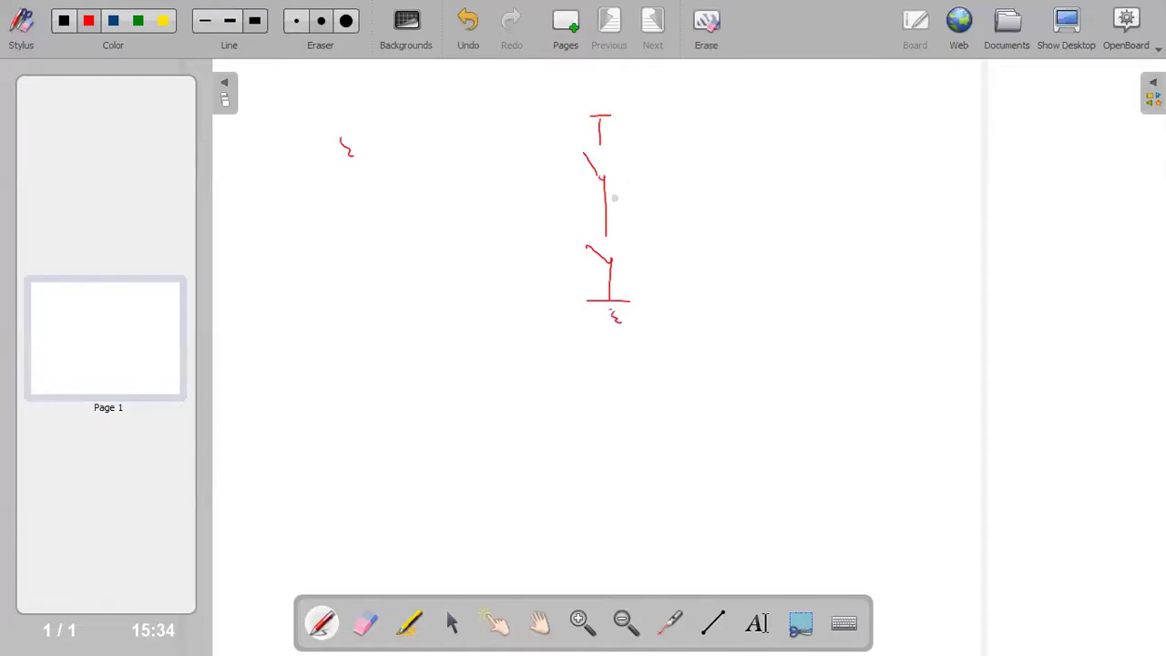
mouse_move(611, 204)
mouse_down()
mouse_move(668, 203)
mouse_move(667, 228)
mouse_move(681, 227)
mouse_move(670, 266)
mouse_move(716, 257)
mouse_up()
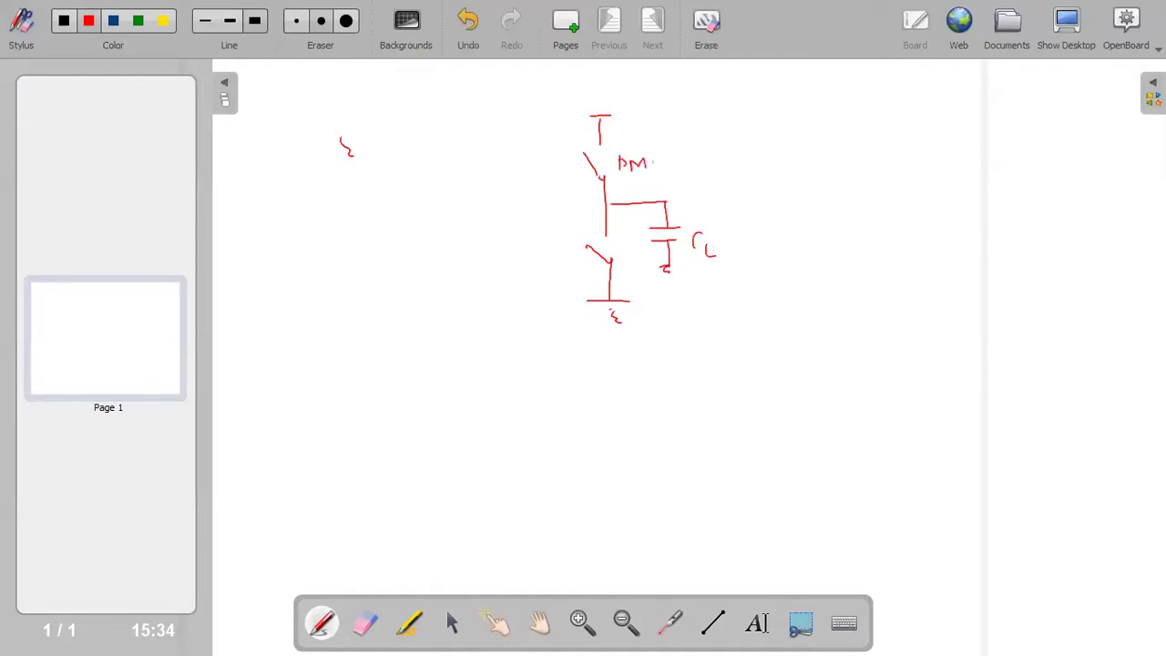
Label the upper switch PMOS and the lower one NMOS, and draw a green line marked 0 into the middle node.
drag(666, 162, 662, 172)
mouse_move(506, 256)
mouse_down()
mouse_move(517, 242)
mouse_move(548, 254)
mouse_up()
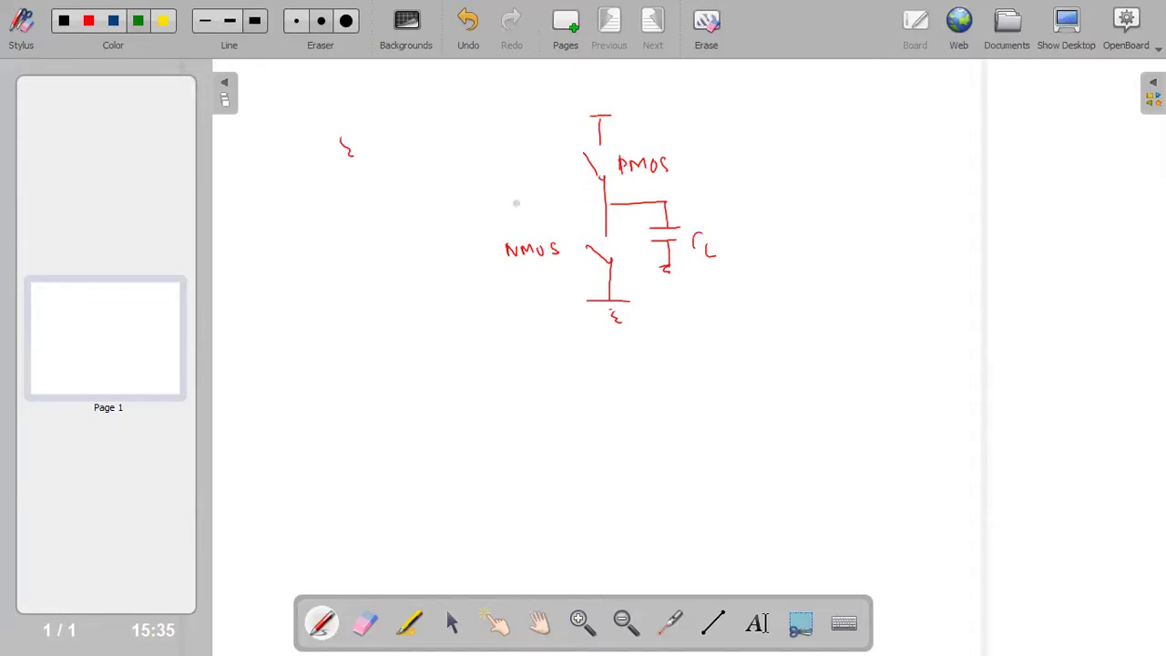
drag(495, 205, 597, 197)
drag(479, 215, 483, 224)
Draw a green transistor-level CMOS inverter beside the switch model, labelling its supply VDD and its input 0.
mouse_move(381, 166)
mouse_down()
mouse_move(408, 164)
mouse_move(339, 248)
mouse_move(383, 278)
mouse_up()
drag(399, 219, 406, 257)
mouse_move(384, 277)
mouse_down()
mouse_move(406, 282)
mouse_move(408, 313)
mouse_up()
drag(311, 251, 442, 235)
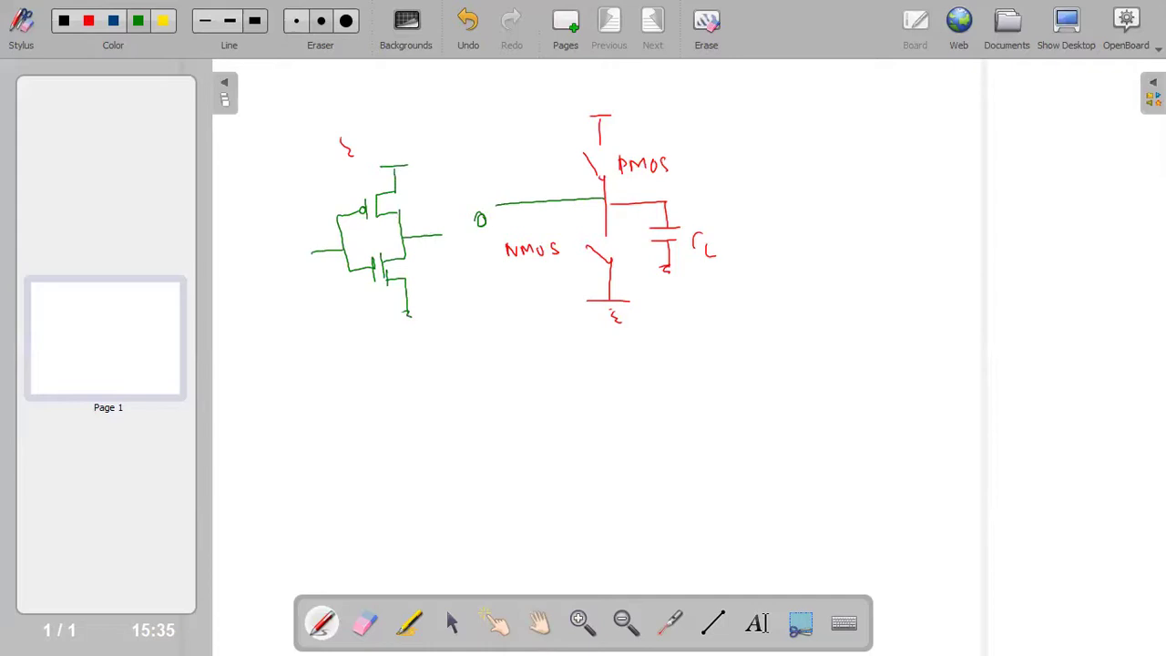
mouse_move(407, 143)
mouse_down()
mouse_move(415, 157)
mouse_move(421, 142)
mouse_move(425, 167)
mouse_move(446, 162)
mouse_move(436, 166)
mouse_up()
drag(317, 265, 321, 267)
Write the equation VGSP = VG − VS = 0 − VDD = −VDD below the circuits.
mouse_move(344, 355)
mouse_down()
mouse_move(361, 351)
mouse_move(368, 377)
mouse_move(401, 387)
mouse_up()
drag(399, 372, 407, 376)
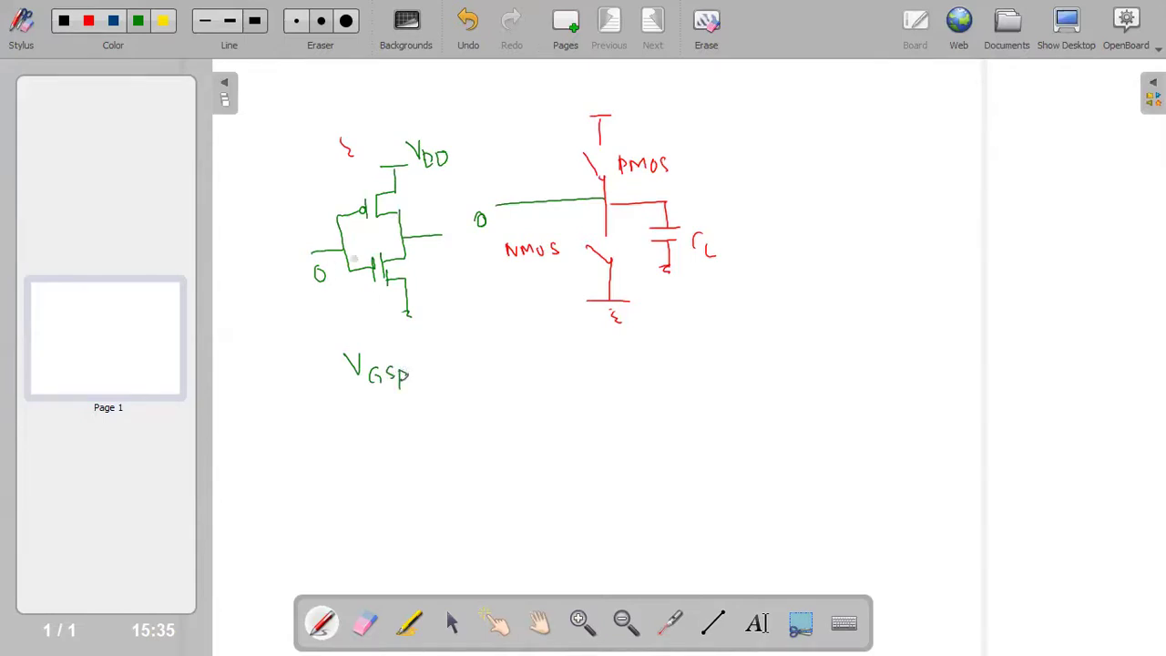
mouse_move(439, 360)
mouse_down()
mouse_move(503, 346)
mouse_move(515, 368)
mouse_move(542, 347)
mouse_up()
mouse_move(547, 342)
mouse_down()
mouse_move(550, 351)
mouse_move(565, 340)
mouse_up()
mouse_move(580, 353)
mouse_down()
mouse_move(570, 368)
mouse_move(618, 350)
mouse_up()
drag(610, 356, 671, 345)
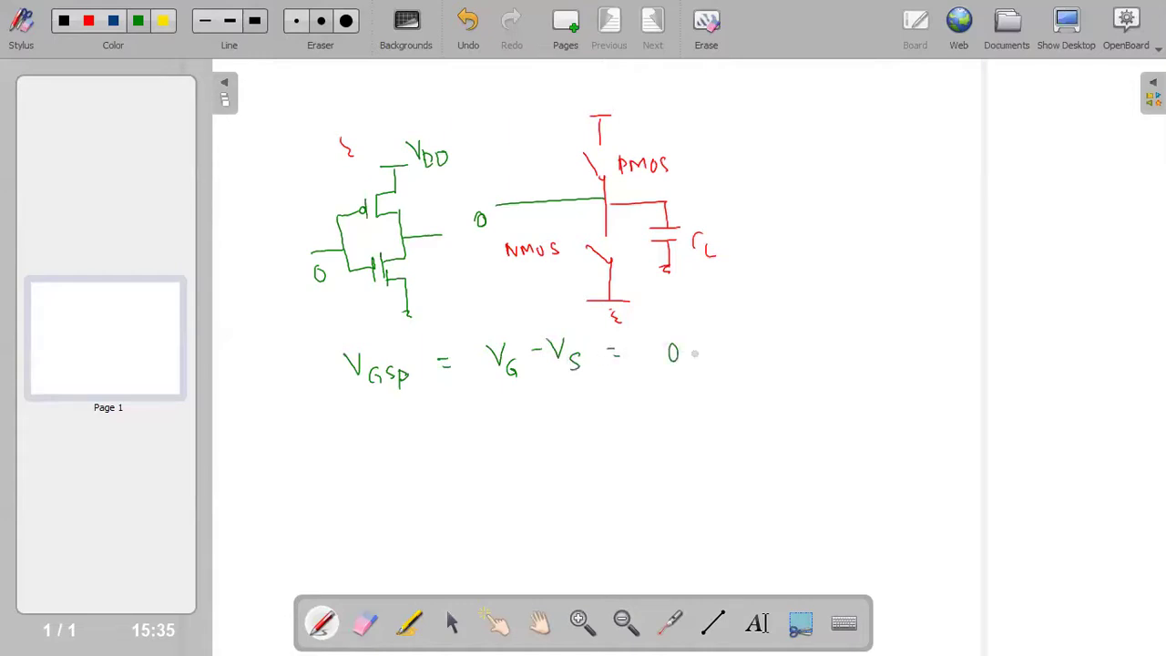
mouse_move(721, 345)
mouse_down()
mouse_move(754, 370)
mouse_move(836, 342)
mouse_move(843, 370)
mouse_move(856, 371)
mouse_move(819, 355)
mouse_up()
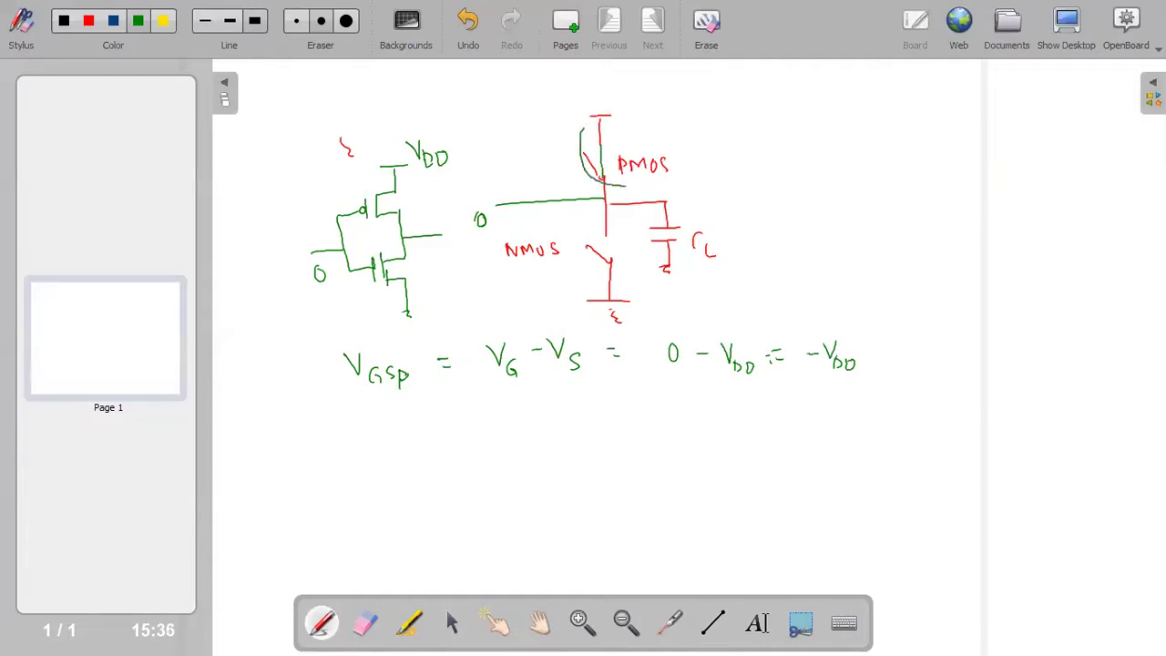
Complete the charging path arrow from the supply through PMOS toward CL, and sketch a rising step waveform below the equation.
drag(641, 208, 643, 242)
mouse_move(307, 490)
mouse_down()
mouse_move(339, 487)
mouse_move(337, 452)
mouse_up()
drag(366, 409, 383, 409)
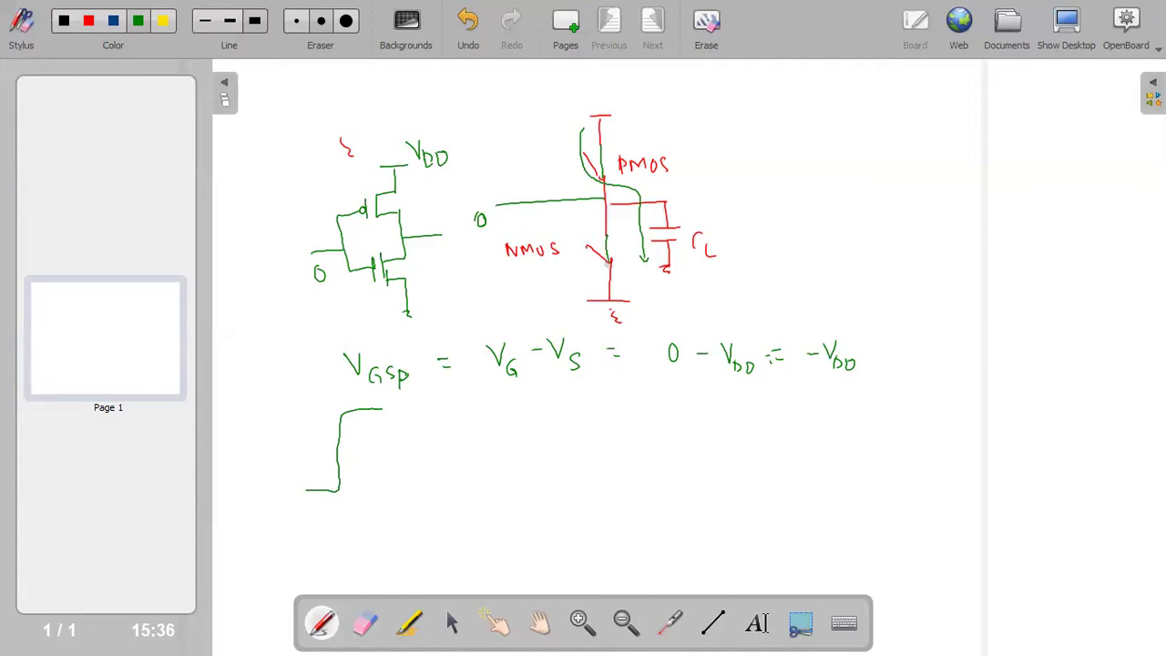
Sketch a second pair of series switches beside the equation, labelling the ends VDD and Gnd.
mouse_move(900, 262)
mouse_down()
mouse_move(928, 261)
mouse_move(909, 424)
mouse_up()
drag(898, 427, 914, 426)
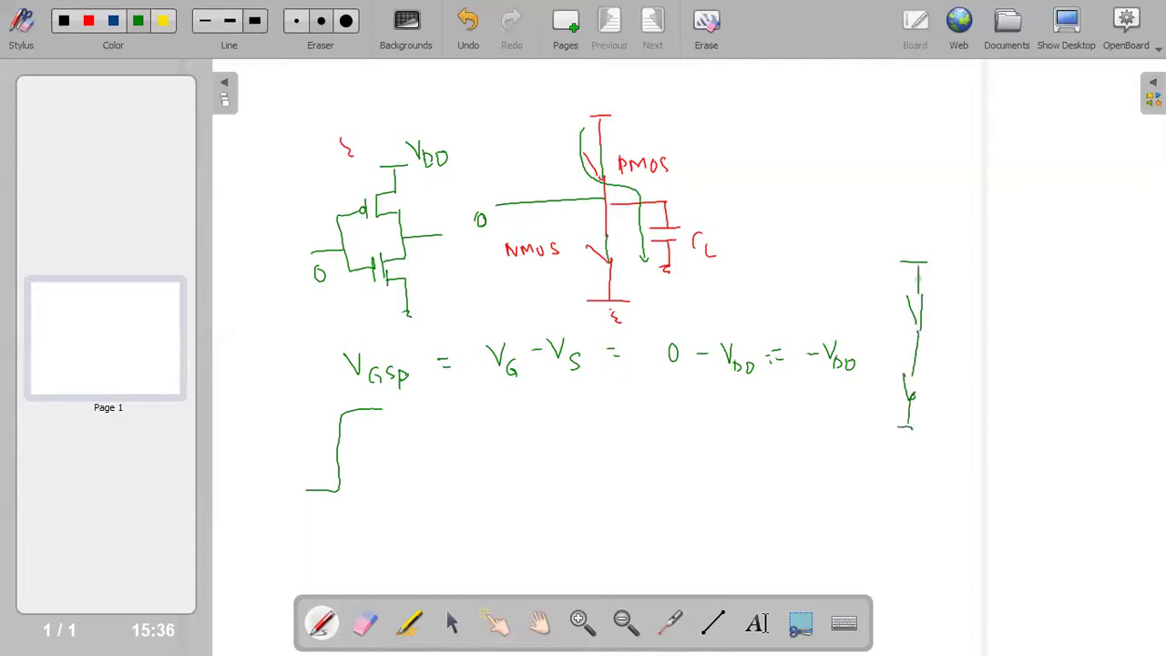
drag(942, 258, 952, 279)
mouse_move(931, 415)
mouse_down()
mouse_move(928, 429)
mouse_move(951, 428)
mouse_up()
drag(959, 416, 959, 438)
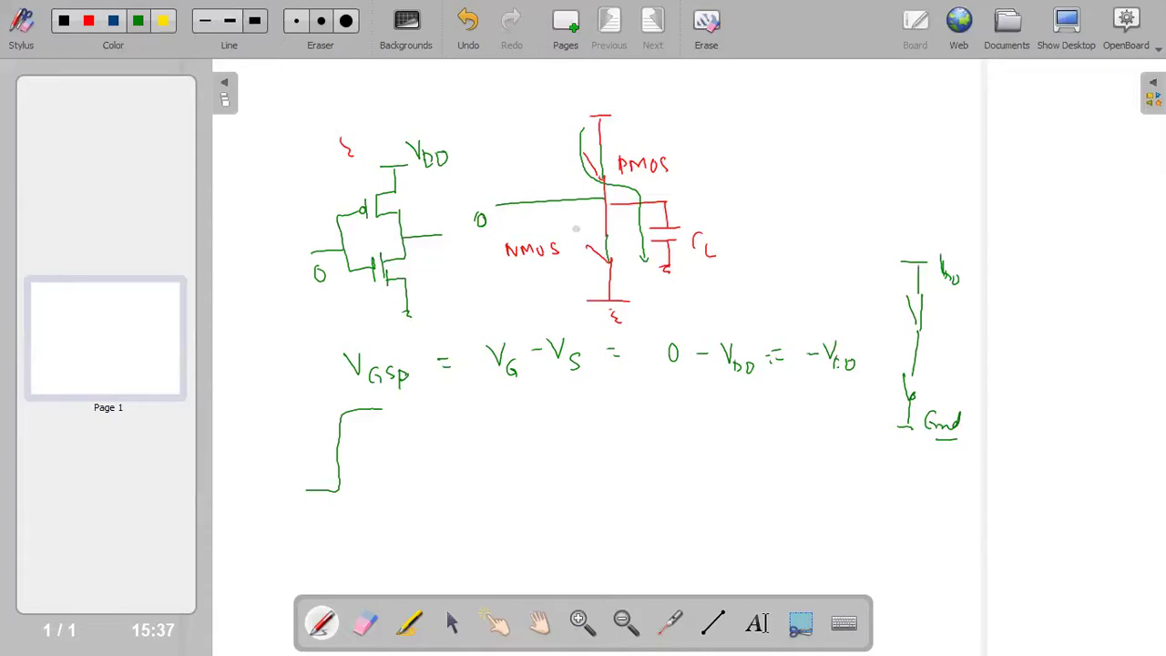
Circle the inverter's lower transistor, then mark the closed NMOS switch, the open PMOS switch and the discharge path from CL.
mouse_move(365, 282)
mouse_down()
mouse_move(392, 297)
mouse_move(415, 258)
mouse_move(371, 269)
mouse_move(381, 294)
mouse_up()
drag(605, 235, 608, 262)
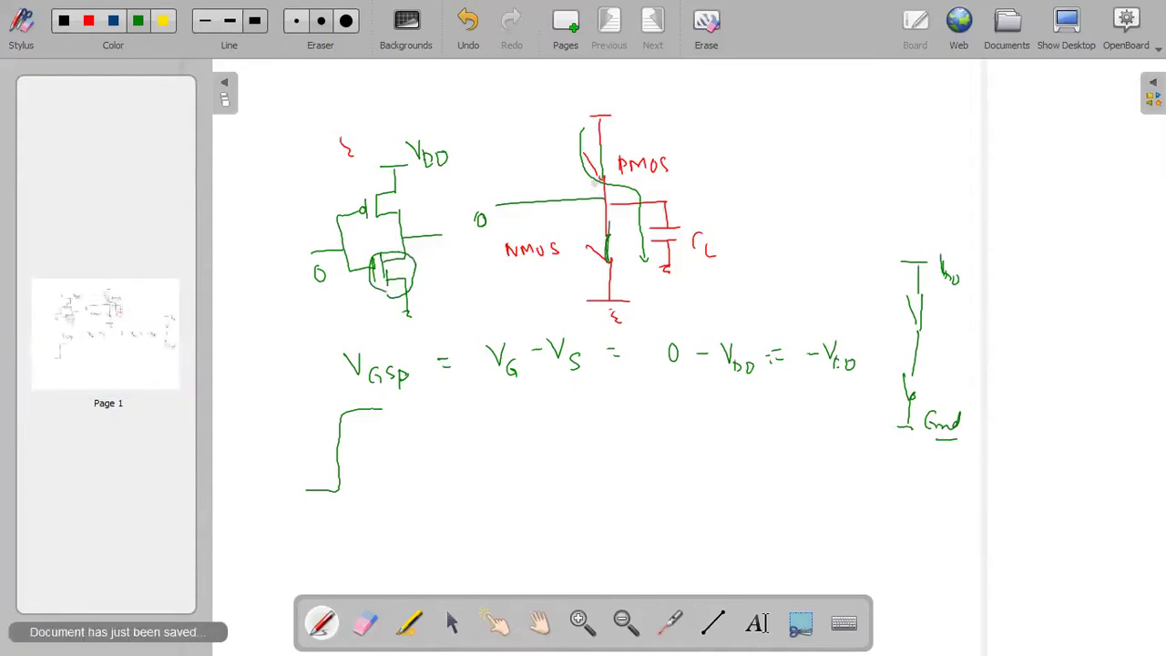
drag(603, 175, 585, 155)
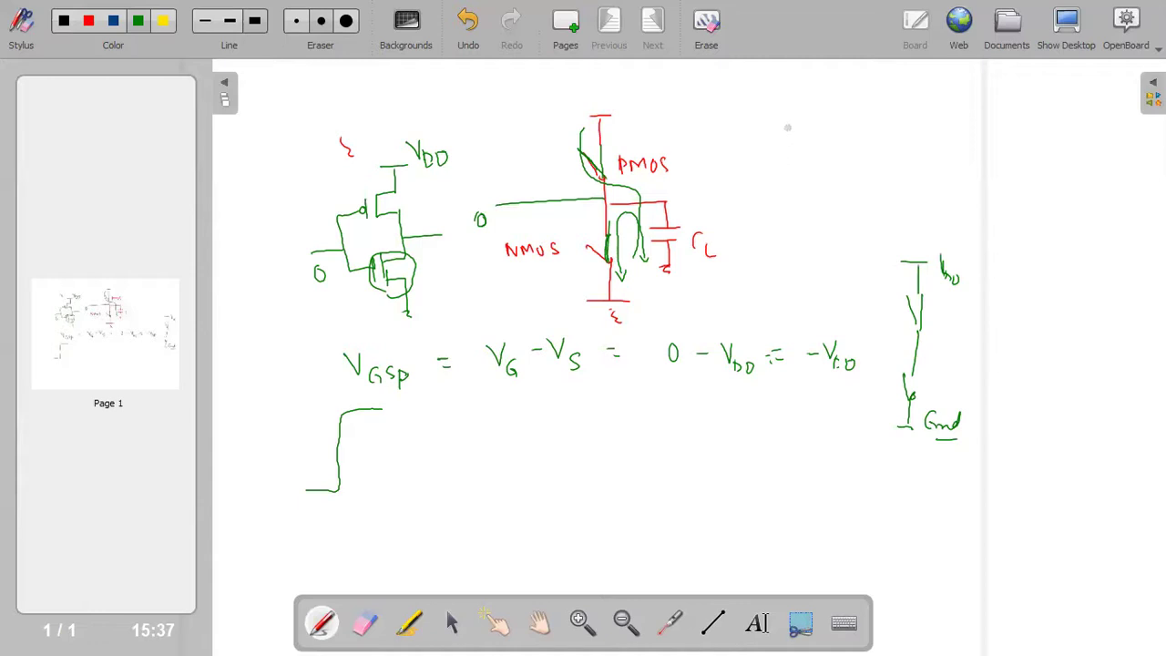
Sketch a flat current waveform with one narrow spike above the load capacitor.
drag(698, 130, 741, 131)
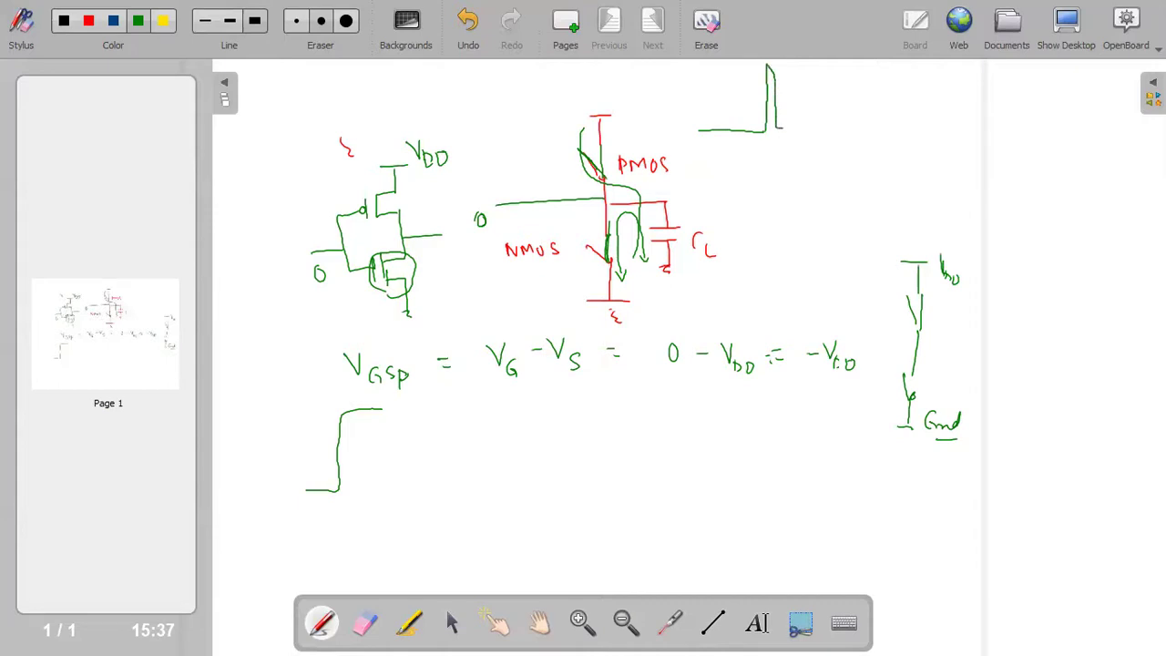
drag(812, 127, 876, 128)
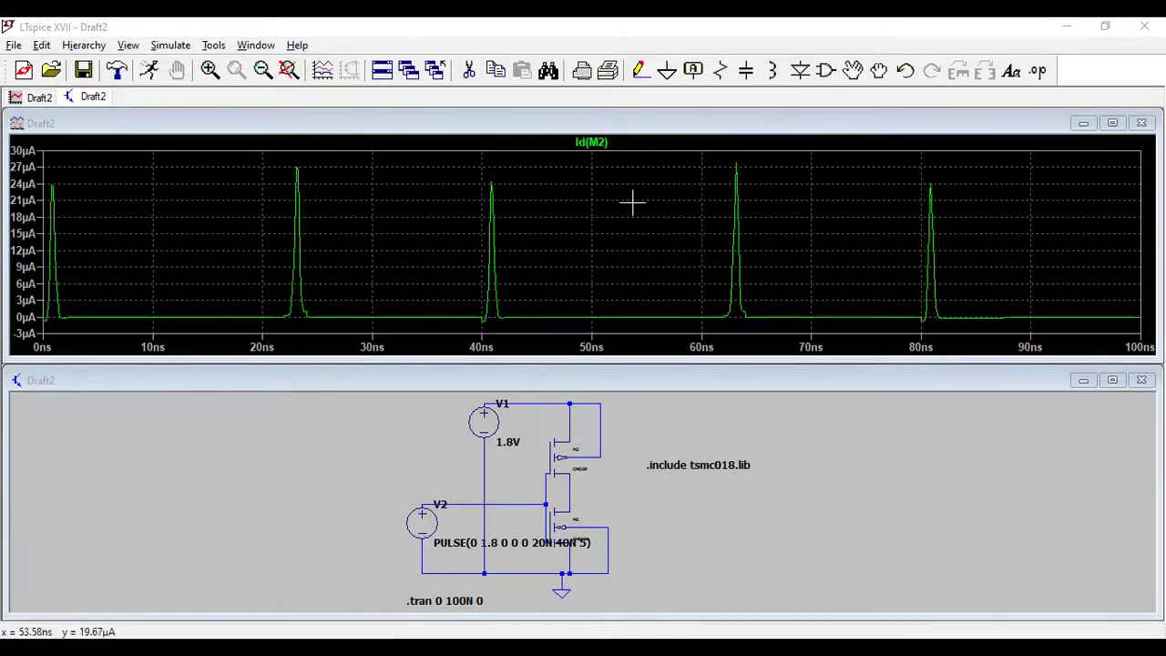
right_click(592, 143)
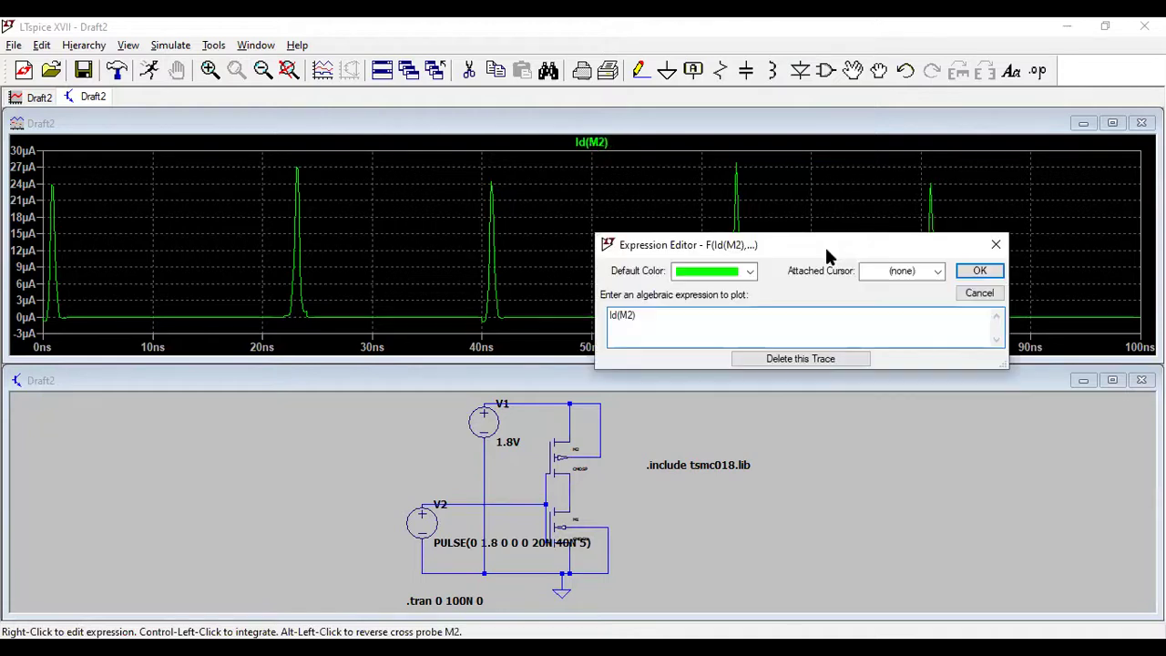
click(939, 272)
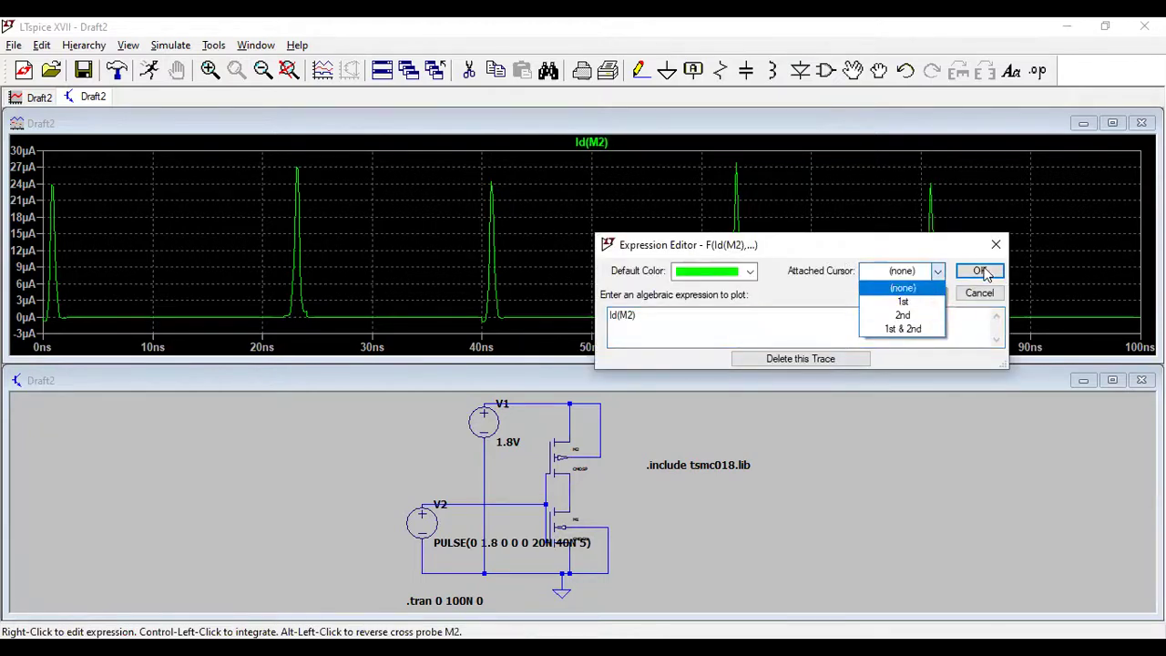
click(982, 304)
click(981, 294)
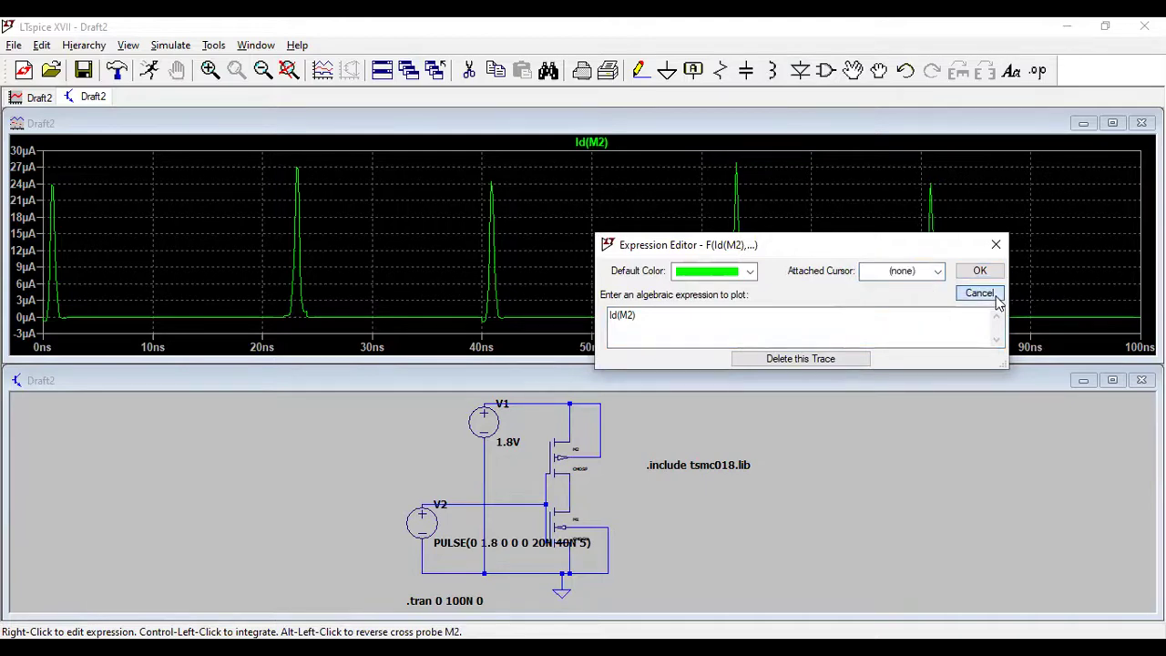
right_click(610, 143)
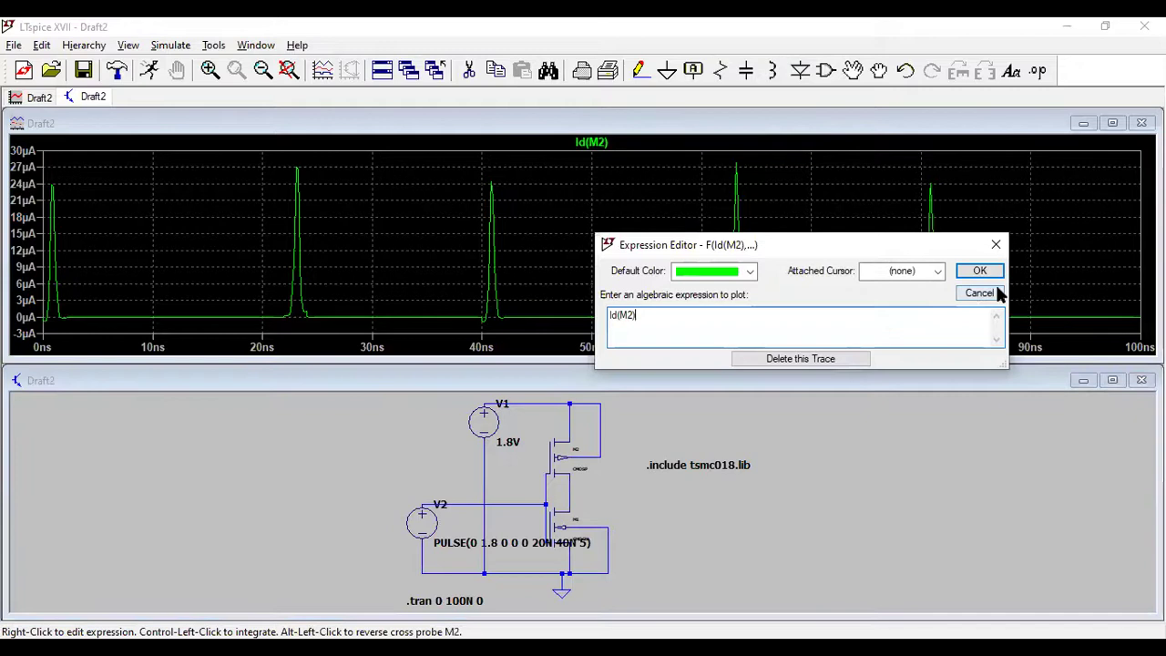
click(993, 292)
Examine the average and RMS values of the Id(M2) trace over the simulated interval.
ctrl+click(595, 142)
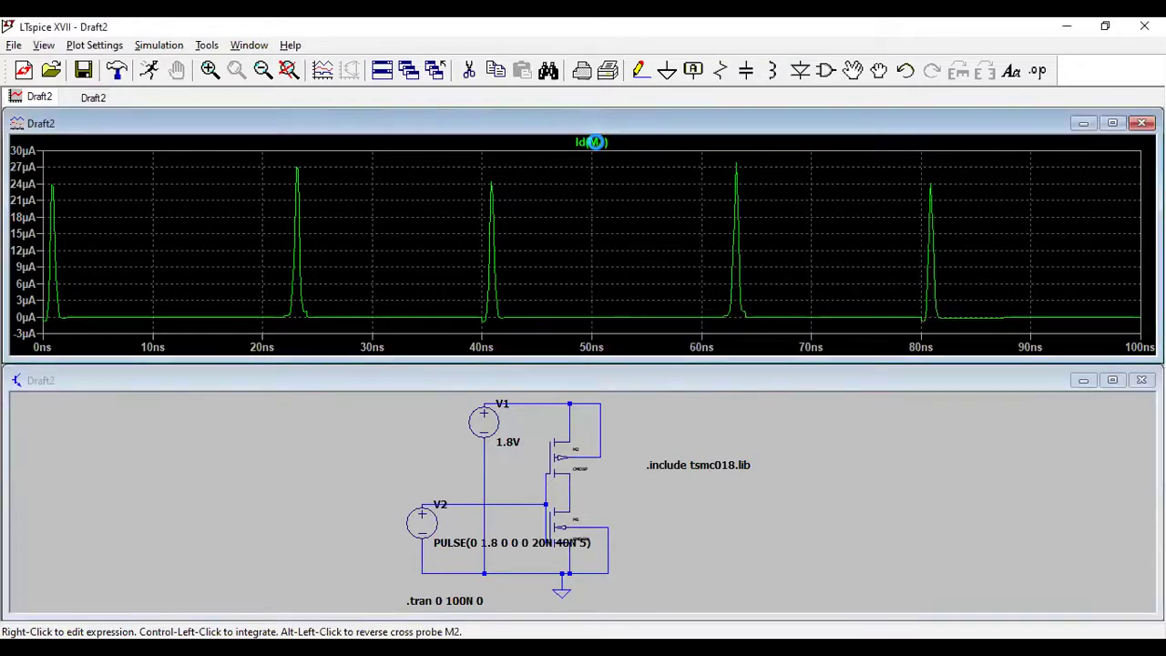
drag(625, 274, 776, 202)
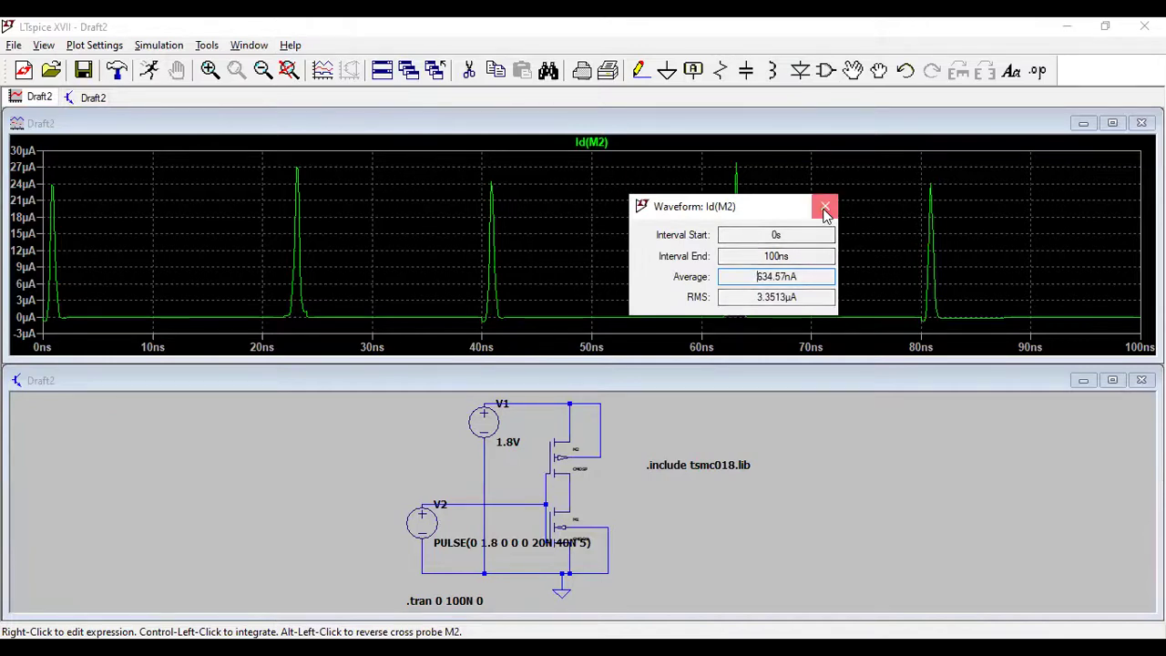
click(825, 210)
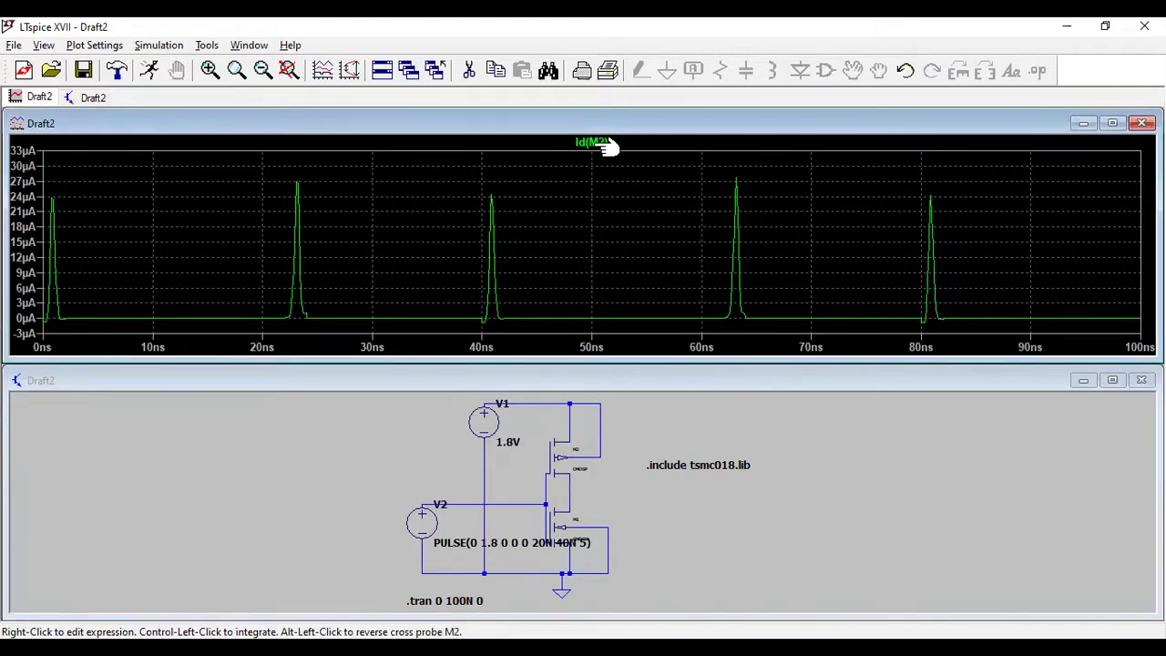
ctrl+click(597, 144)
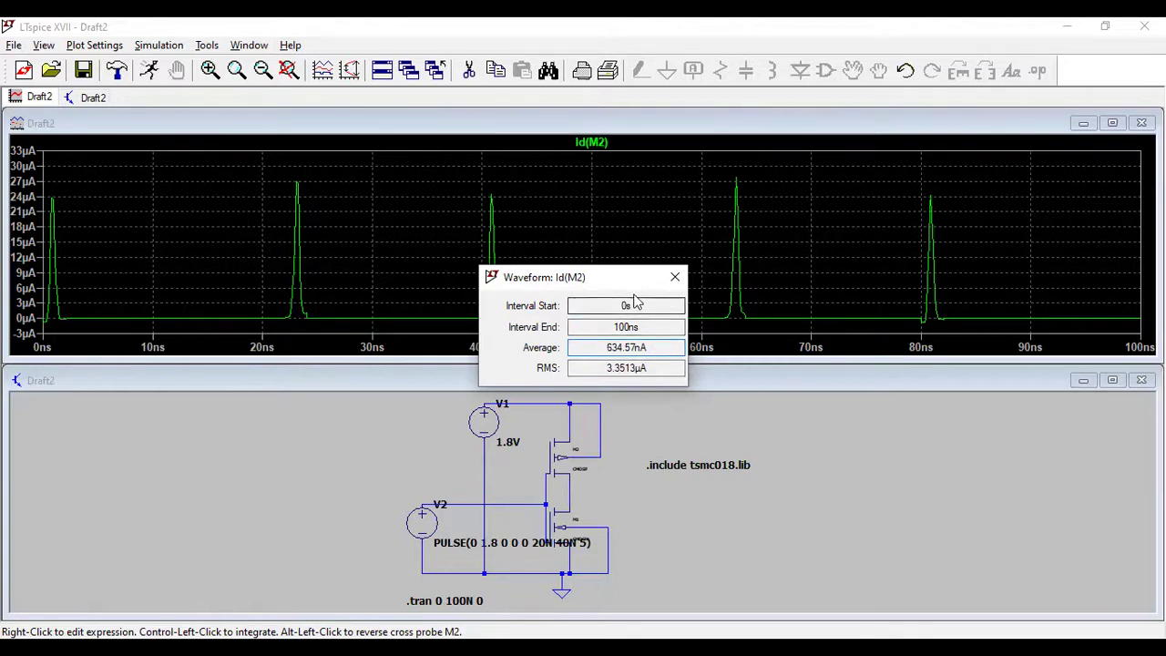
click(681, 278)
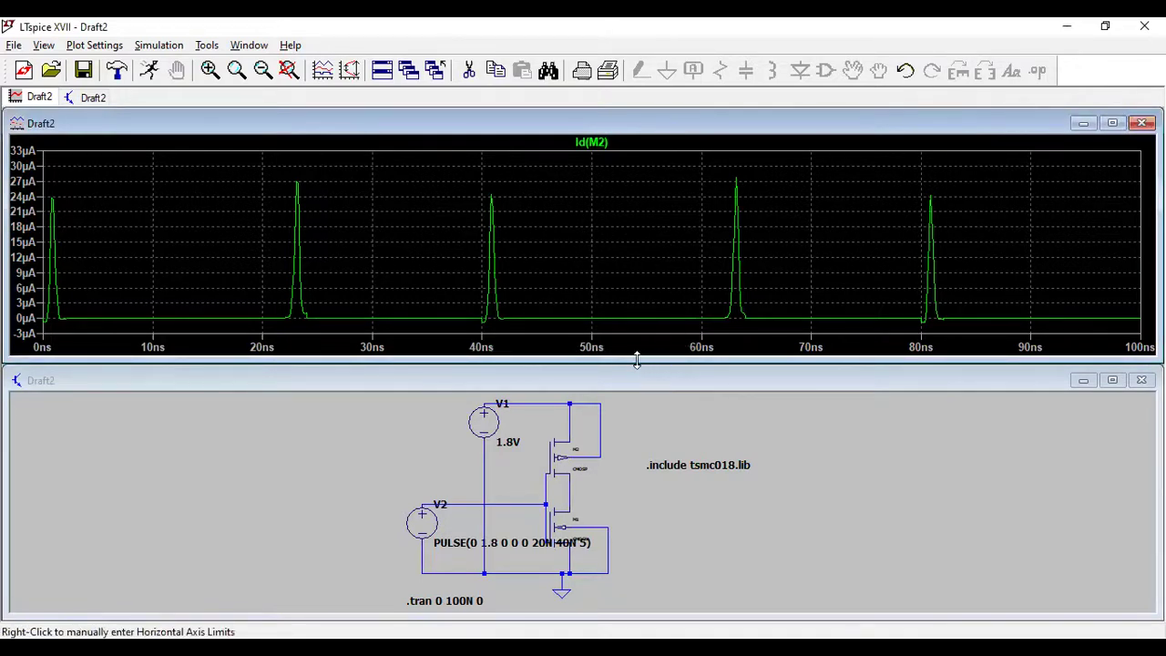
drag(455, 306, 509, 269)
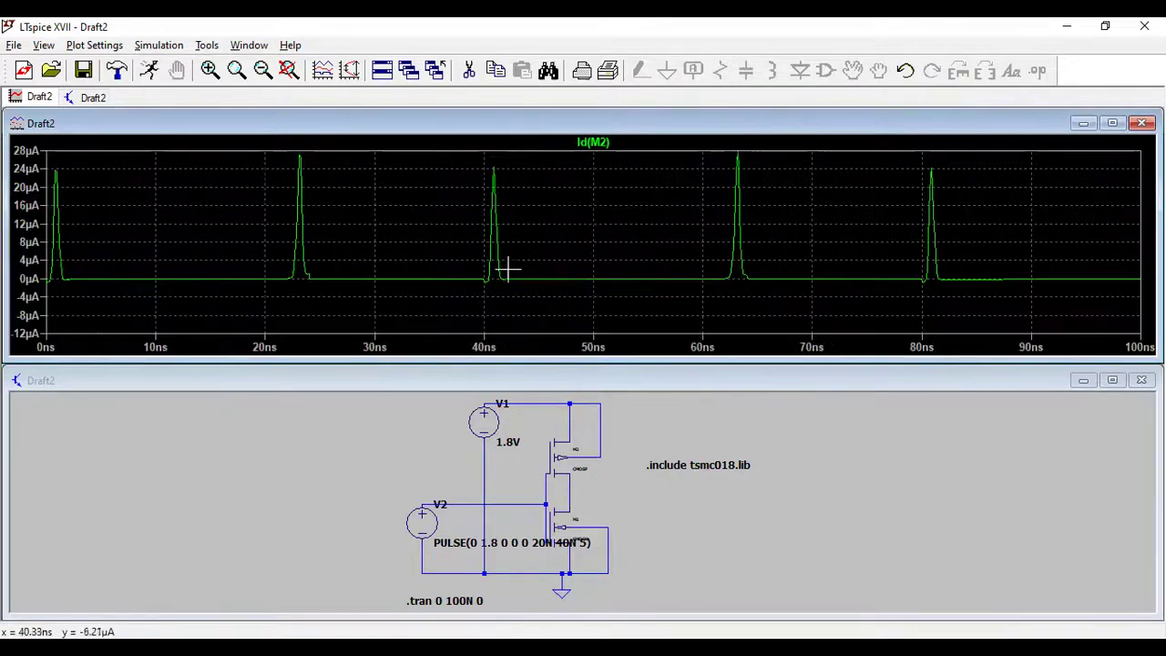
ctrl+click(599, 143)
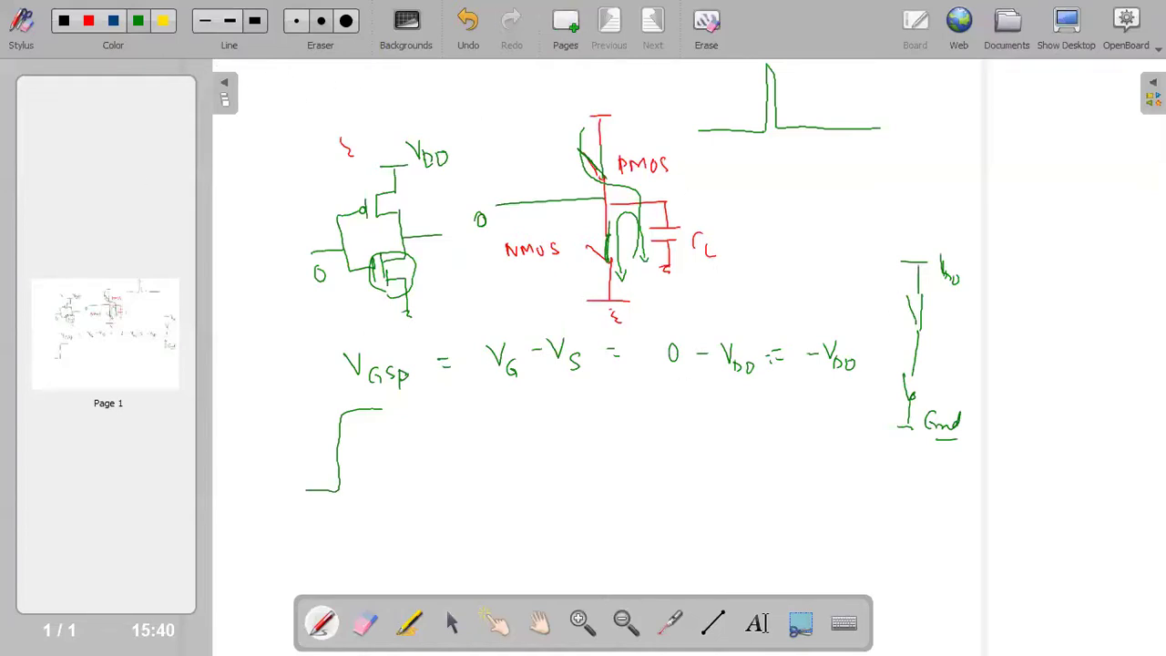
Switch to OpenBoard, add a new page and write the heading "Revision for LTSPICE".
click(565, 28)
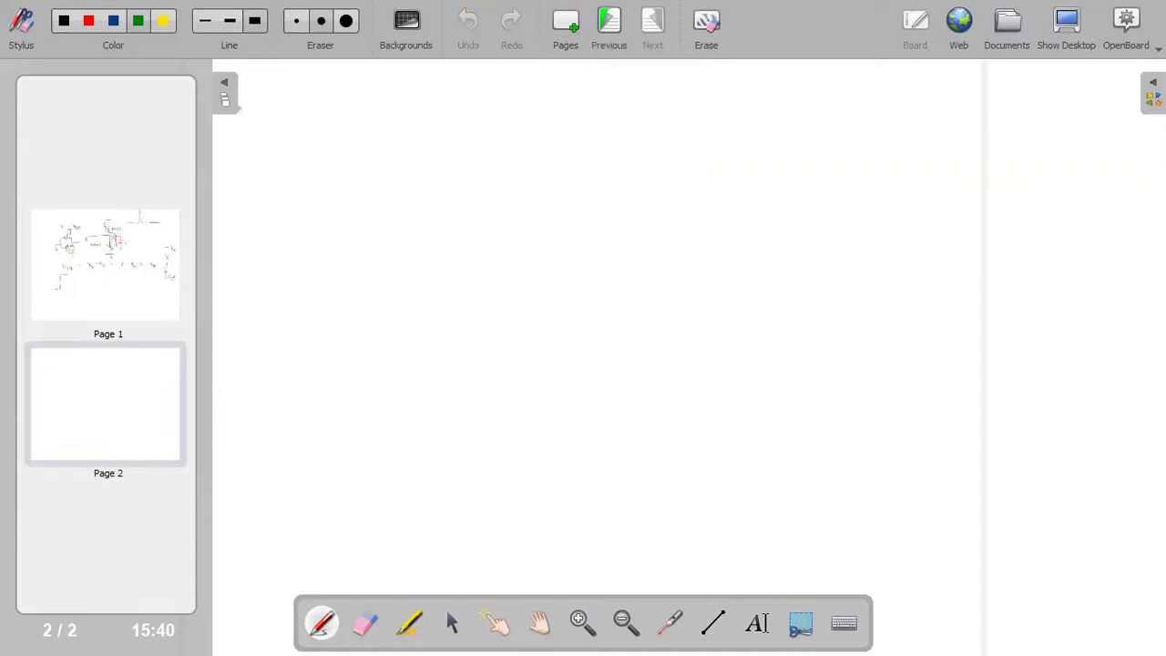
mouse_move(300, 109)
mouse_down()
mouse_move(300, 125)
mouse_move(390, 117)
mouse_move(430, 137)
mouse_move(434, 111)
mouse_move(577, 116)
mouse_up()
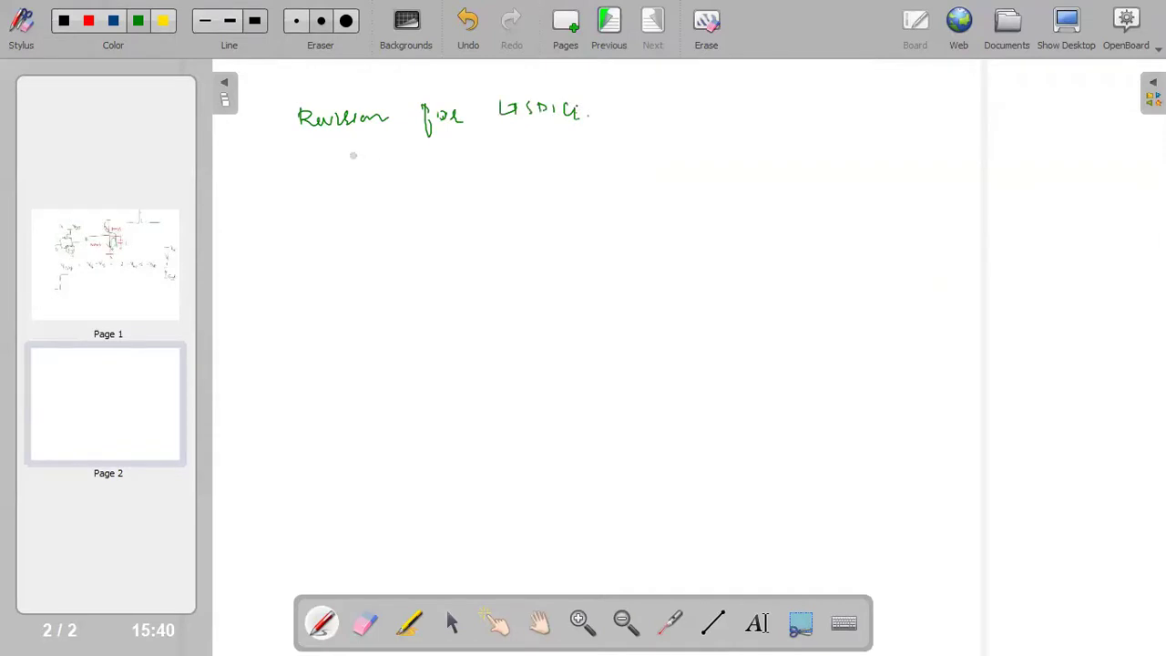
Write "τPHL, τPLH : ?", "τP : ?" and "(W/L)," on a line under the heading.
mouse_move(351, 159)
mouse_down()
mouse_move(370, 156)
mouse_move(365, 181)
mouse_move(381, 185)
mouse_move(416, 184)
mouse_move(456, 157)
mouse_move(448, 173)
mouse_move(486, 187)
mouse_move(600, 151)
mouse_move(603, 179)
mouse_move(637, 170)
mouse_up()
click(503, 166)
click(503, 178)
click(636, 181)
mouse_move(722, 142)
mouse_down()
mouse_move(727, 156)
mouse_move(743, 144)
mouse_move(741, 187)
mouse_up()
drag(756, 136, 759, 183)
click(773, 172)
mouse_move(720, 133)
mouse_down()
mouse_move(718, 182)
mouse_move(776, 181)
mouse_up()
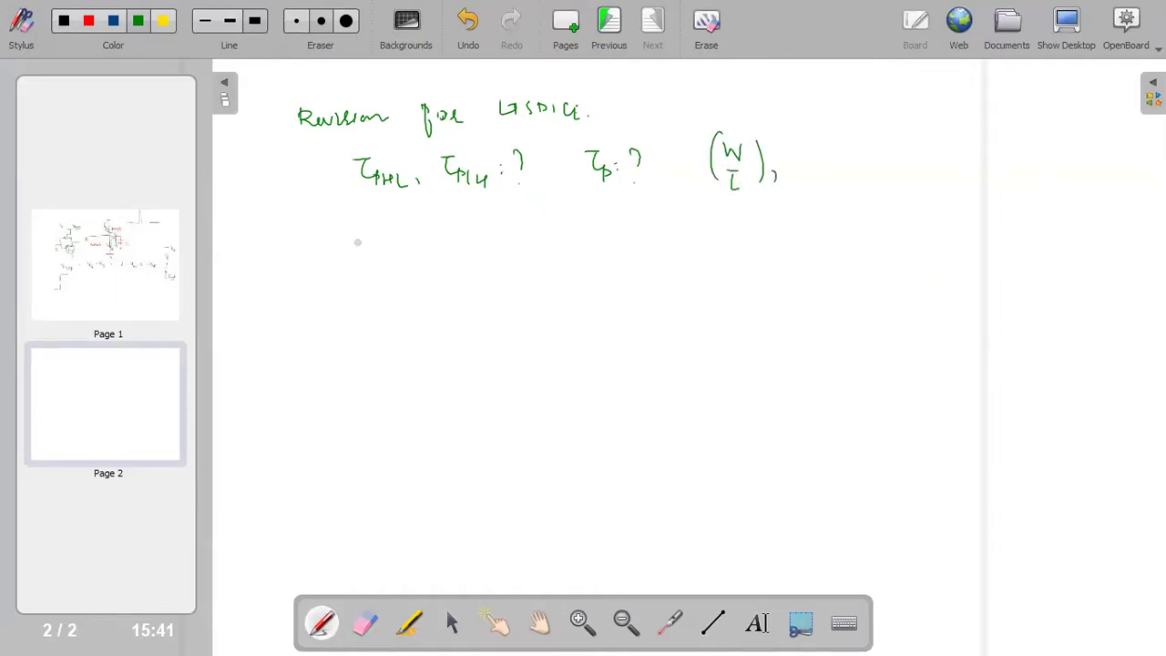
Write "I : ?" and "I × V : Power" on the line below the delay terms.
mouse_move(353, 229)
mouse_down()
mouse_move(352, 253)
mouse_move(362, 227)
mouse_move(392, 242)
mouse_move(395, 261)
mouse_up()
click(375, 240)
click(375, 247)
click(393, 250)
click(414, 254)
mouse_move(528, 230)
mouse_down()
mouse_move(530, 248)
mouse_move(555, 245)
mouse_up()
mouse_move(555, 235)
mouse_down()
mouse_move(544, 245)
mouse_move(575, 232)
mouse_move(609, 249)
mouse_move(648, 234)
mouse_up()
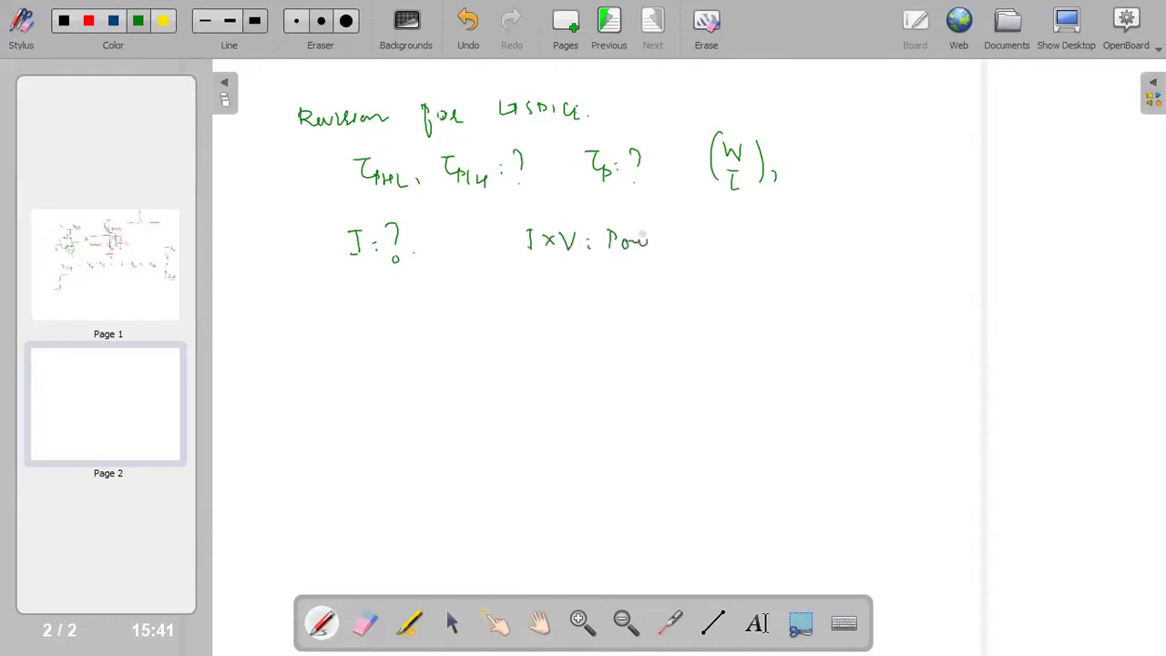
Write "Tabular." below the current and power line.
mouse_move(416, 288)
mouse_down()
mouse_move(416, 308)
mouse_move(424, 288)
mouse_up()
mouse_move(430, 294)
mouse_down()
mouse_move(428, 306)
mouse_move(498, 304)
mouse_up()
click(508, 307)
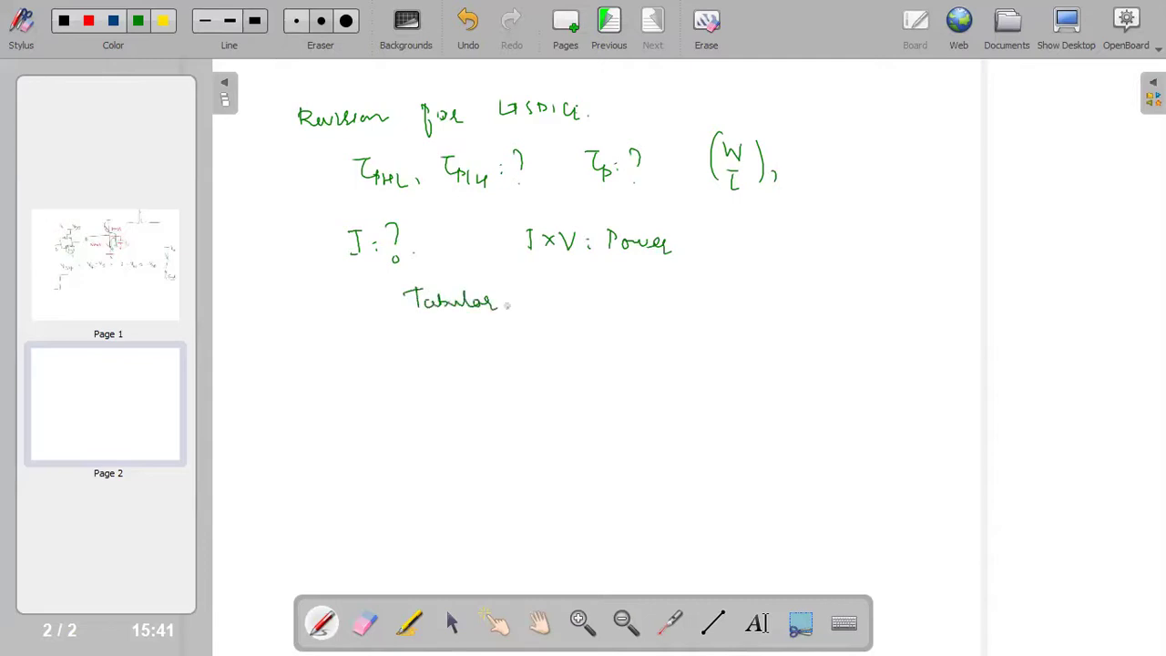
Draw a three-column table with a header row beside the word "Tabular".
drag(609, 292, 609, 379)
mouse_move(609, 291)
mouse_down()
mouse_move(867, 290)
mouse_move(860, 375)
mouse_up()
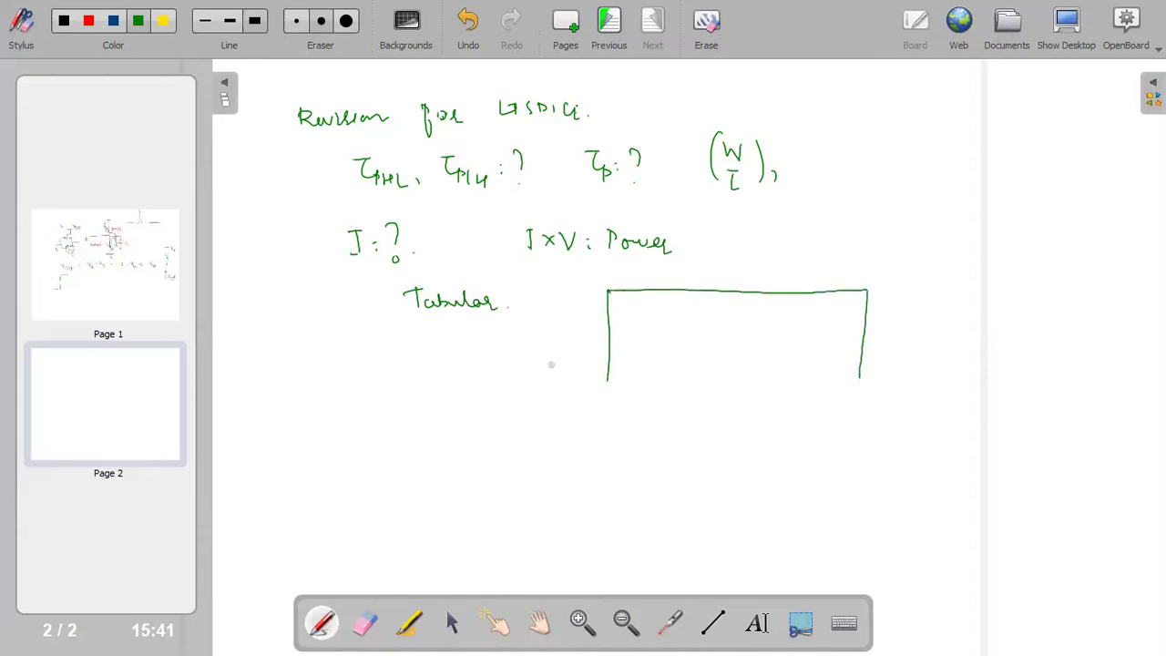
drag(608, 379, 878, 381)
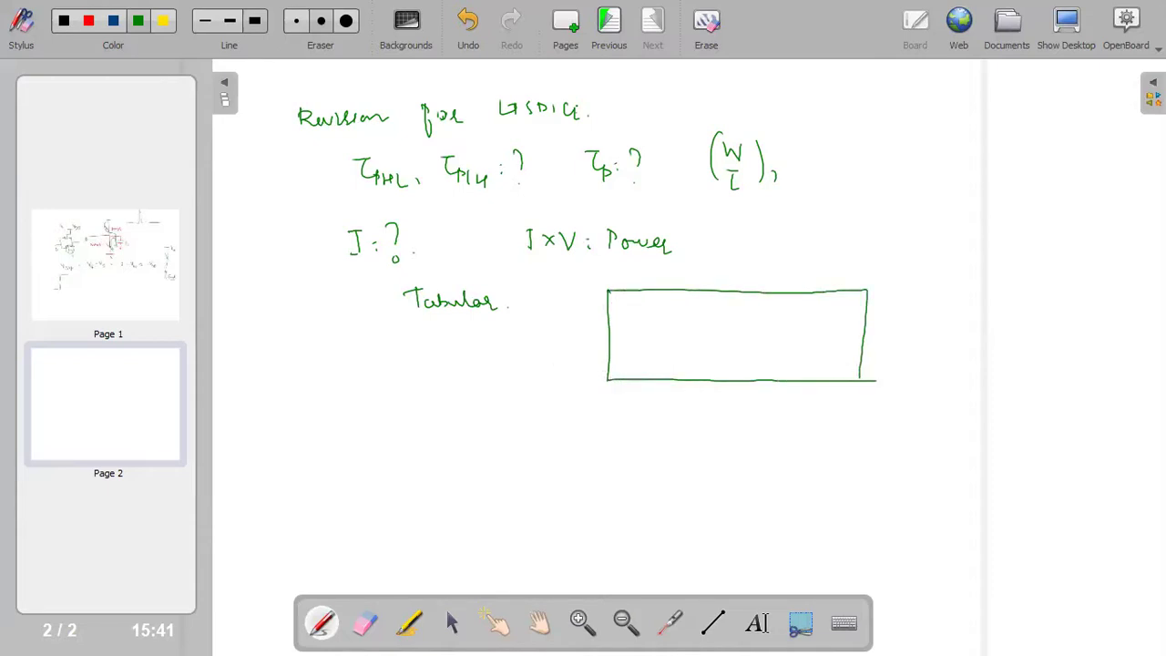
drag(680, 292, 680, 381)
drag(772, 294, 770, 381)
drag(613, 323, 881, 324)
Head the table columns "W/L", "τP" and "P", list 2 and 3 under W/L, and add a fourth column headed "PDP".
mouse_move(628, 306)
mouse_down()
mouse_move(666, 317)
mouse_move(647, 353)
mouse_up()
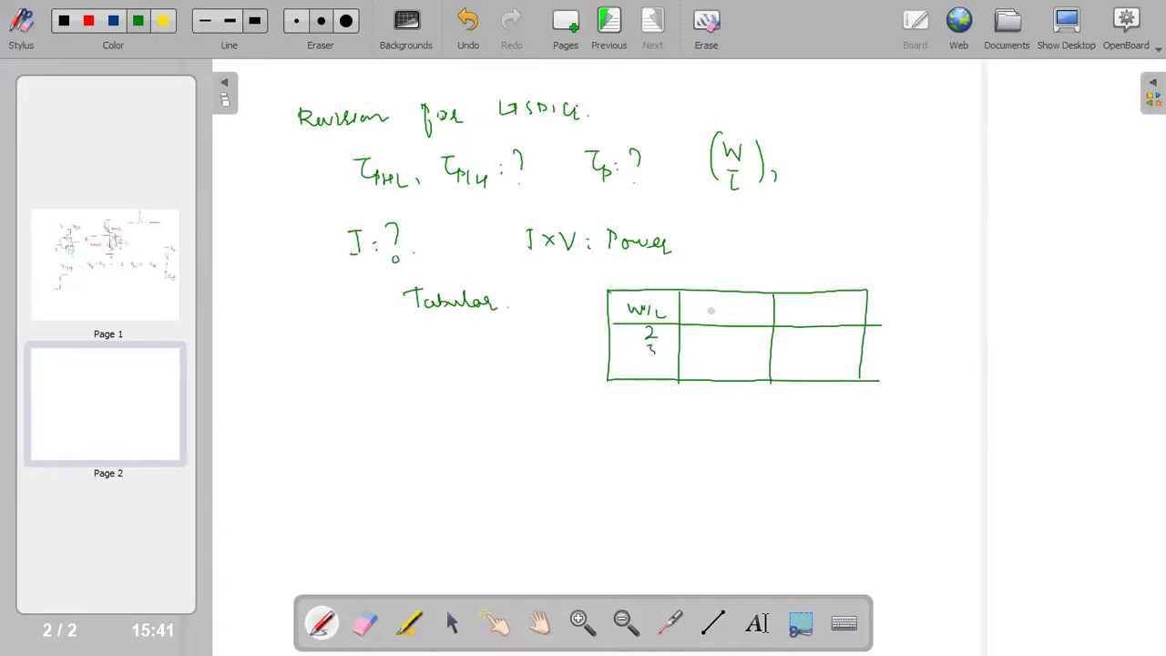
drag(719, 305, 727, 321)
mouse_move(805, 302)
mouse_down()
mouse_move(805, 319)
mouse_move(917, 292)
mouse_move(918, 350)
mouse_move(904, 375)
mouse_up()
mouse_move(877, 321)
mouse_down()
mouse_move(921, 323)
mouse_move(883, 308)
mouse_move(902, 314)
mouse_up()
drag(898, 316, 906, 307)
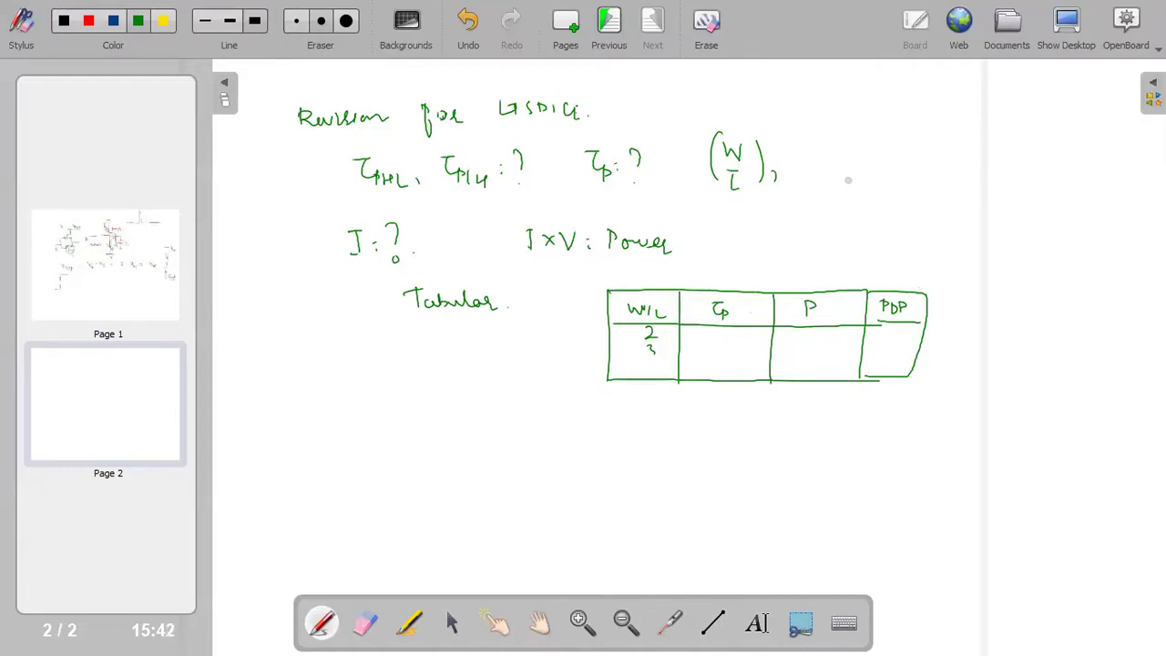
Write an underlined "180nm" beside the (W/L) term and a circled "CMOS Inverter" above it.
mouse_move(852, 168)
mouse_down()
mouse_move(852, 188)
mouse_move(873, 171)
mouse_move(917, 191)
mouse_up()
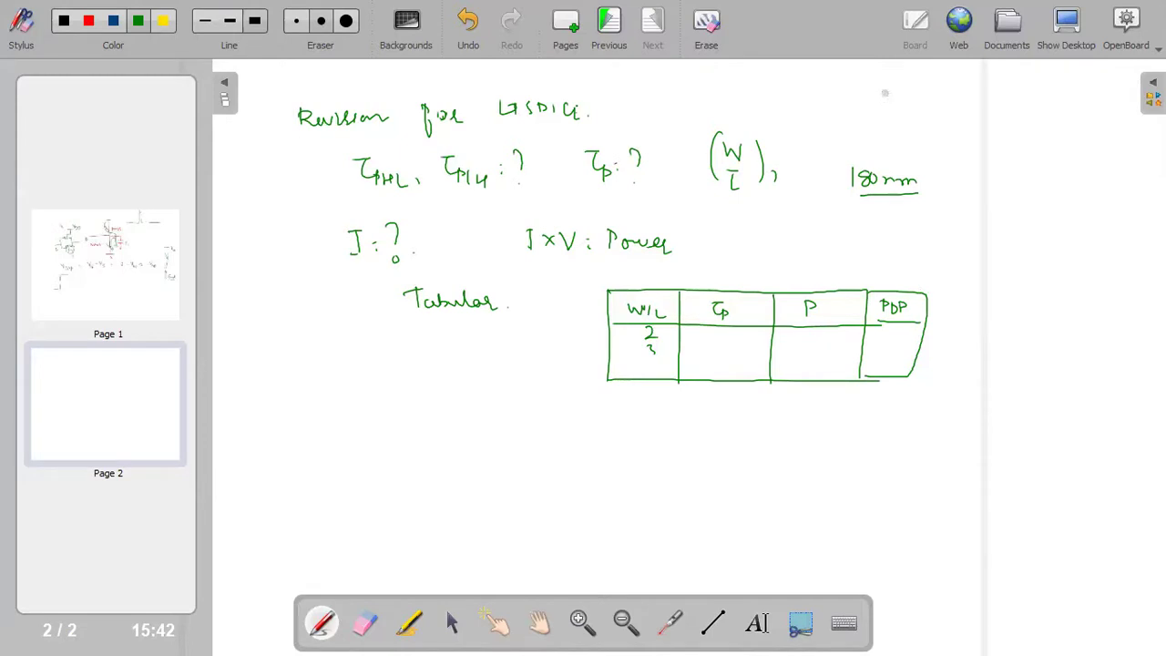
mouse_move(887, 92)
mouse_down()
mouse_move(890, 103)
mouse_move(925, 107)
mouse_move(898, 116)
mouse_move(895, 138)
mouse_move(968, 136)
mouse_up()
mouse_move(900, 158)
mouse_down()
mouse_move(968, 136)
mouse_move(935, 80)
mouse_move(861, 86)
mouse_move(901, 156)
mouse_up()
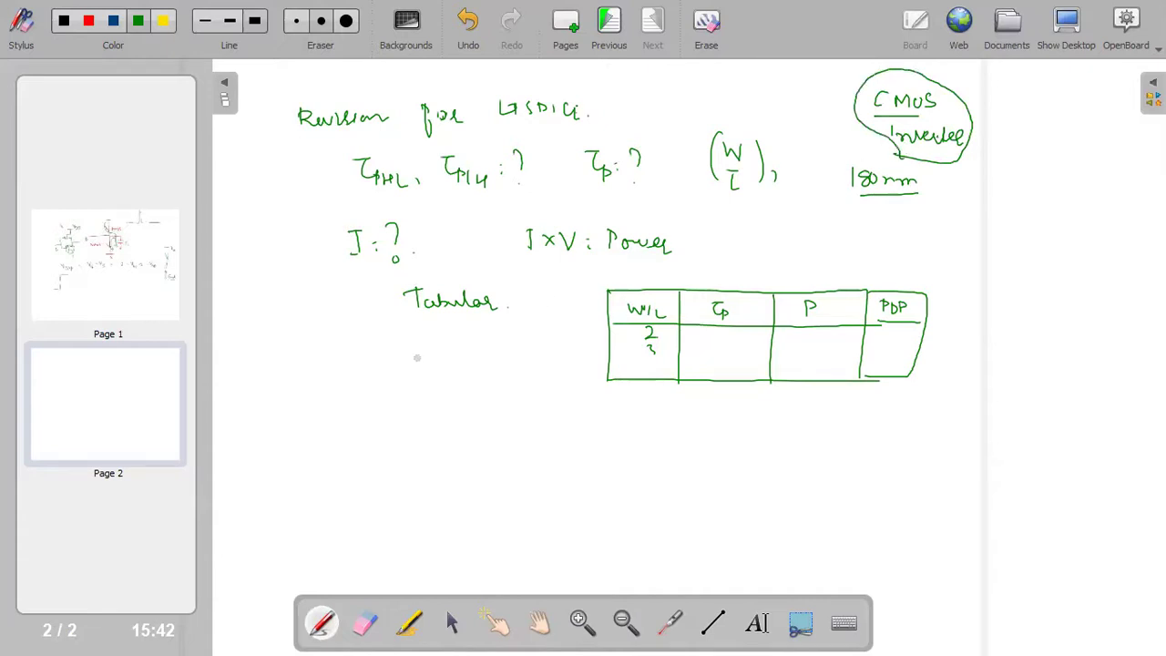
Write an underlined "NAND" below "Tabular" and a circled "Layout" below the table.
mouse_move(422, 353)
mouse_down()
mouse_move(422, 368)
mouse_move(439, 356)
mouse_move(484, 364)
mouse_up()
drag(415, 386, 492, 379)
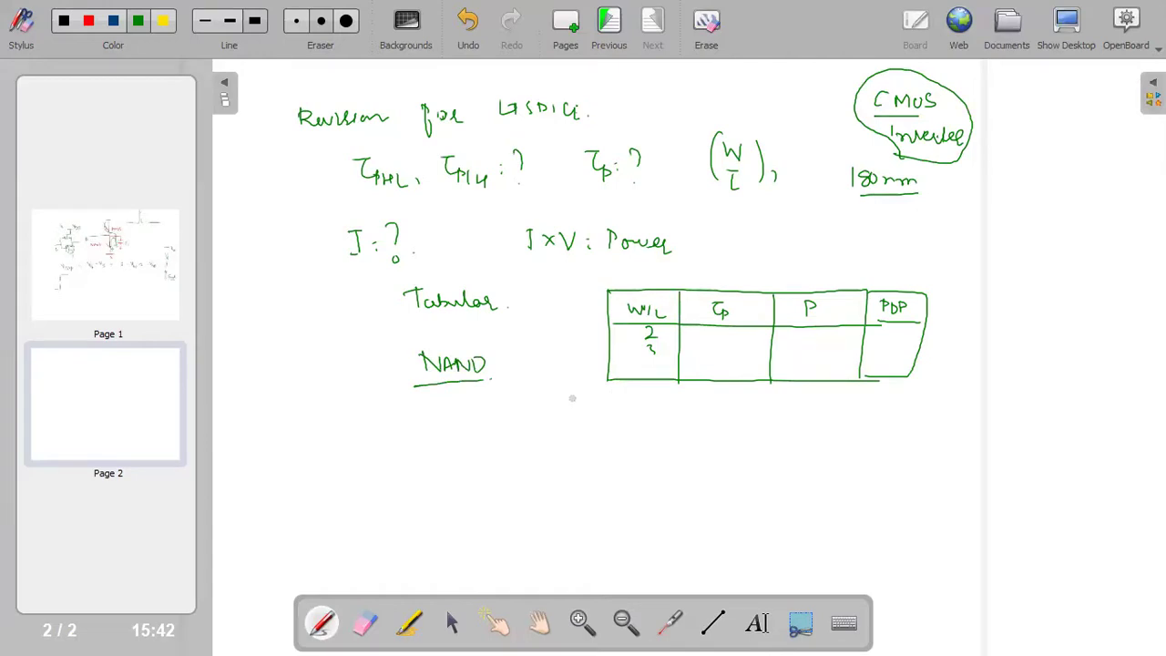
drag(570, 401, 579, 423)
drag(590, 411, 649, 402)
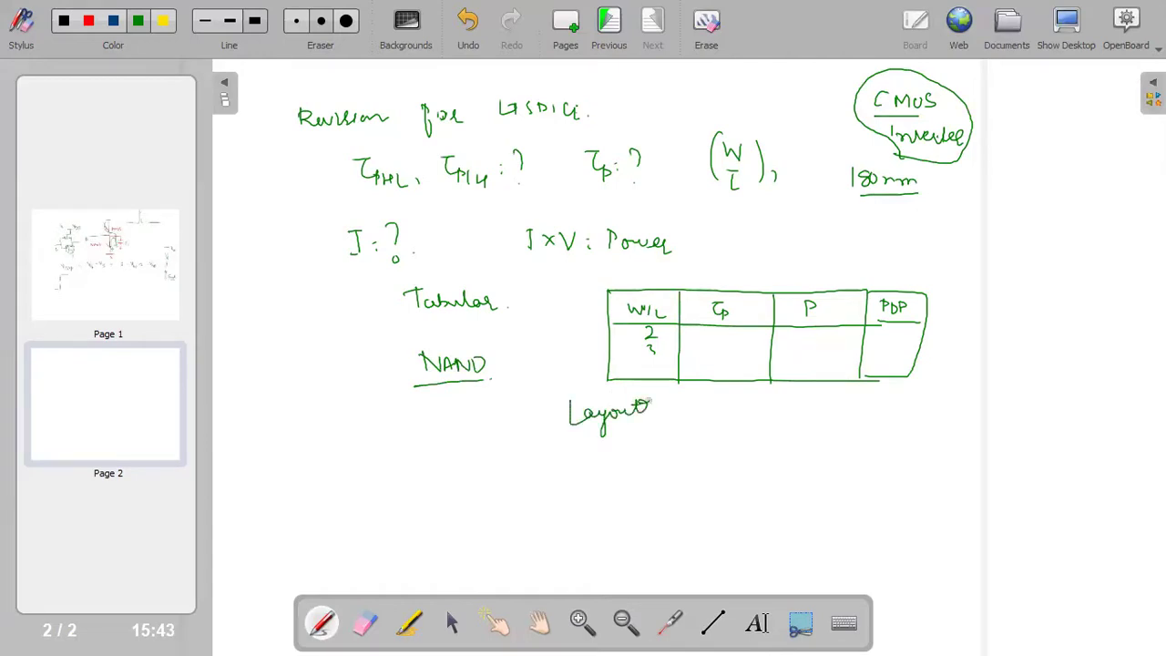
mouse_move(553, 443)
mouse_down()
mouse_move(577, 445)
mouse_move(652, 395)
mouse_move(554, 397)
mouse_move(576, 444)
mouse_up()
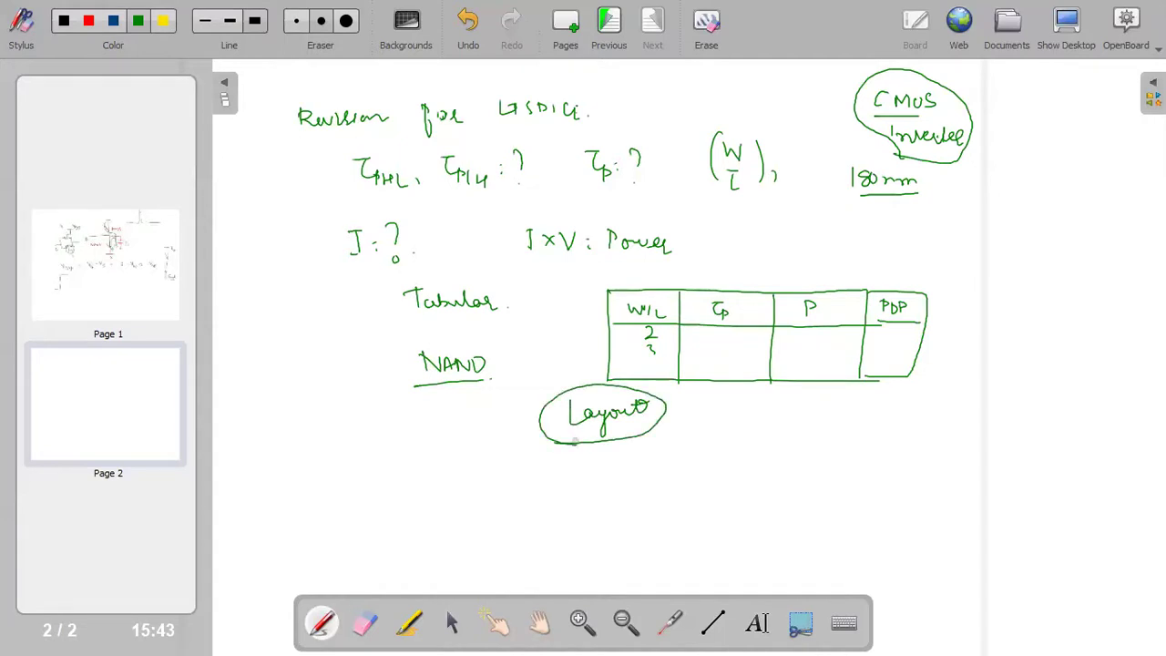